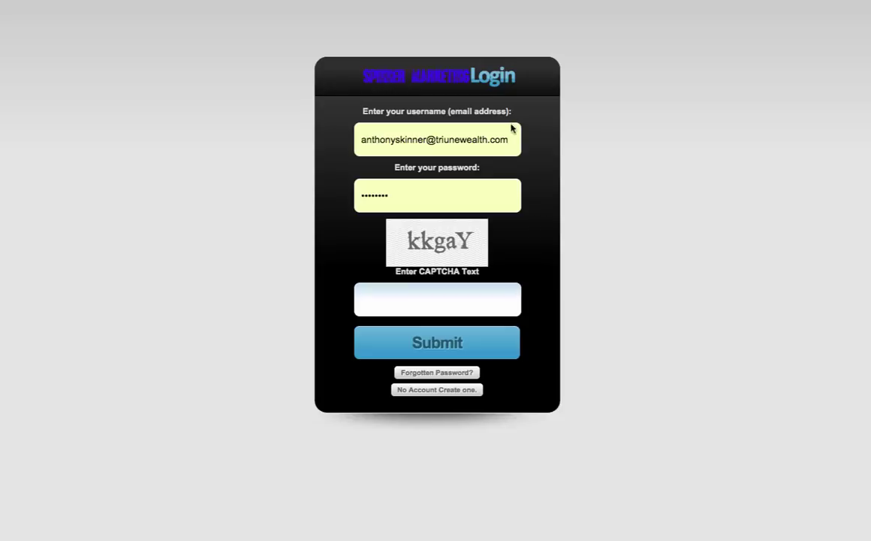
Step: Log in with the team account's e-mail, its password and the displayed CAPTCHA code
left_click_drag(510, 142, 299, 141)
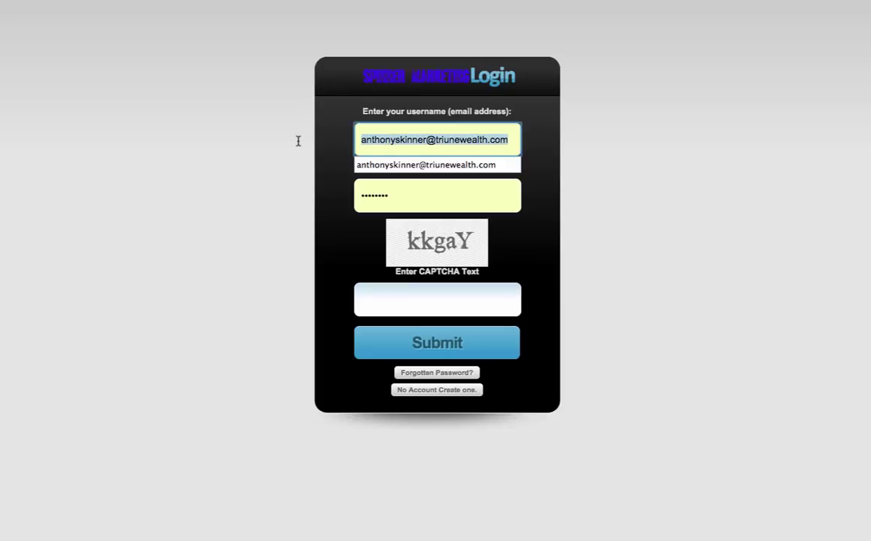
type("4gus")
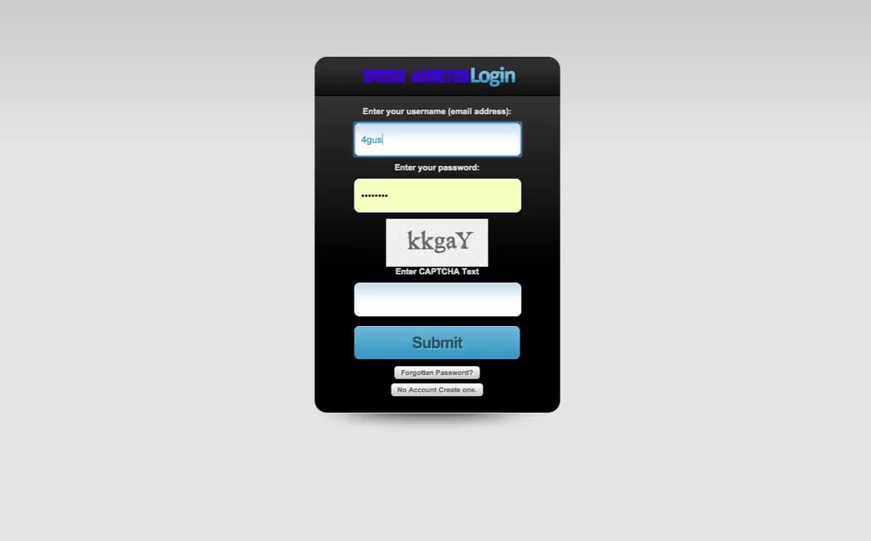
key("Tab")
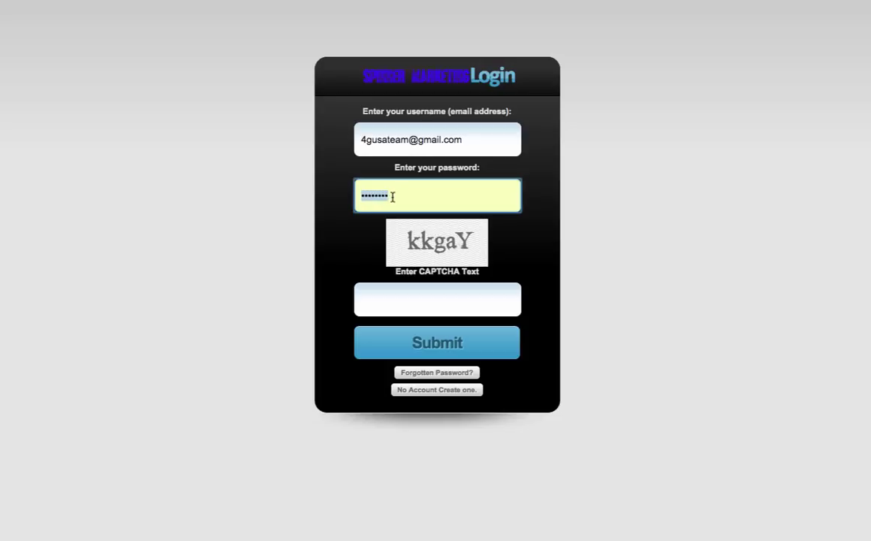
type("••••••••")
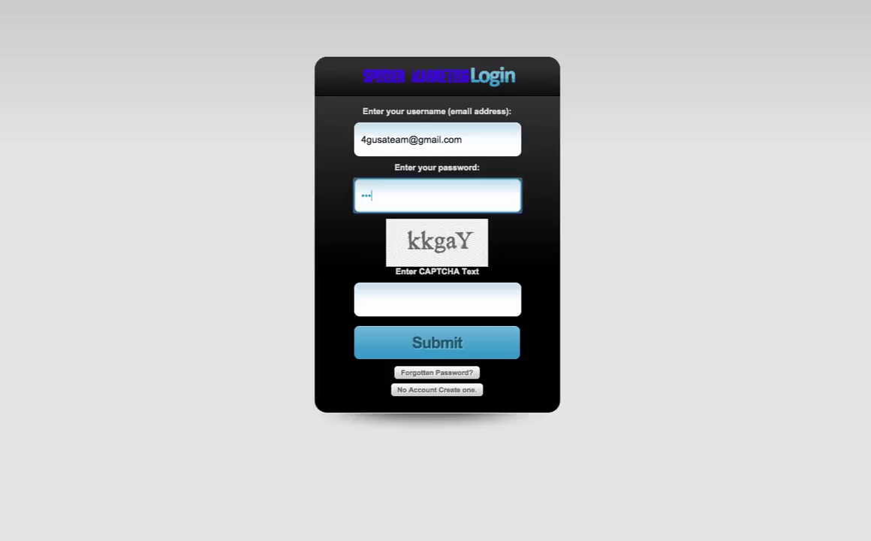
left_click(438, 299)
type("kkga")
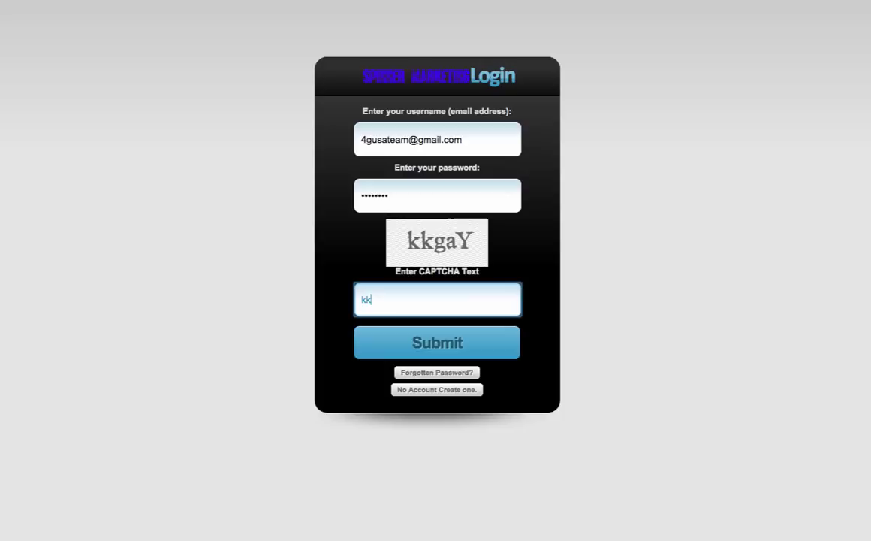
type("y")
left_click(426, 345)
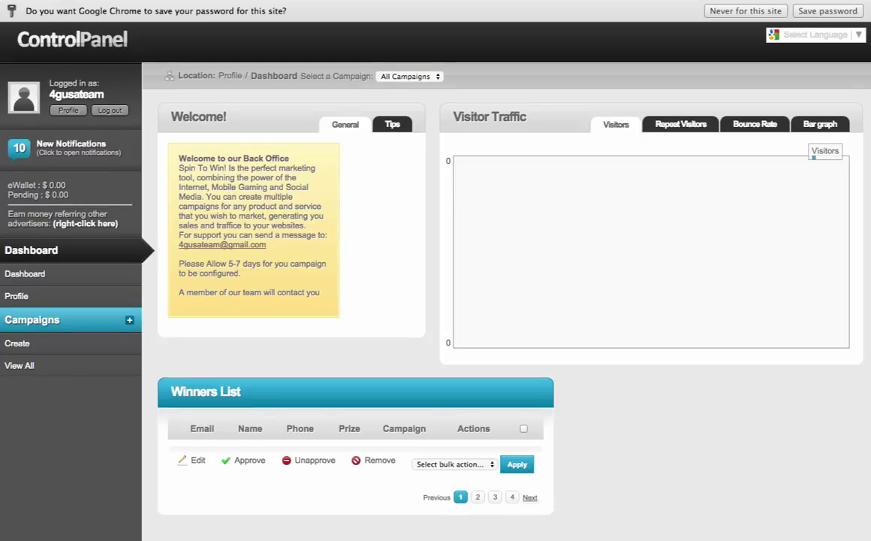
Step: Copy the advertiser referral link address, check the empty All Campaigns list, and start a new campaign
scroll(81, 211, "down", 3)
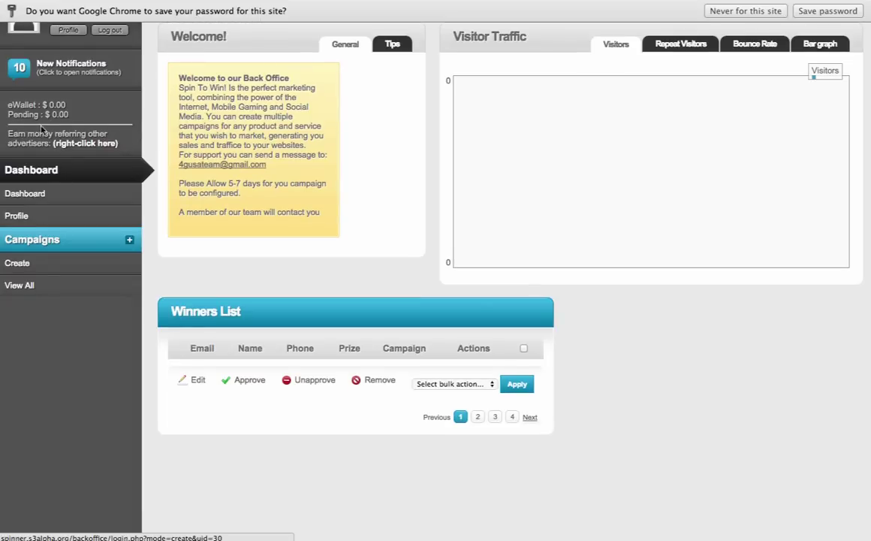
right_click(77, 147)
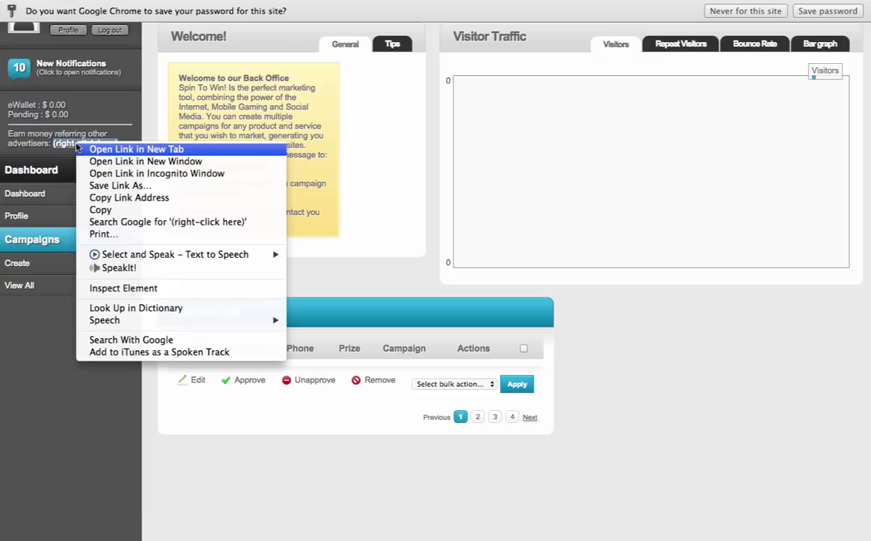
left_click(108, 197)
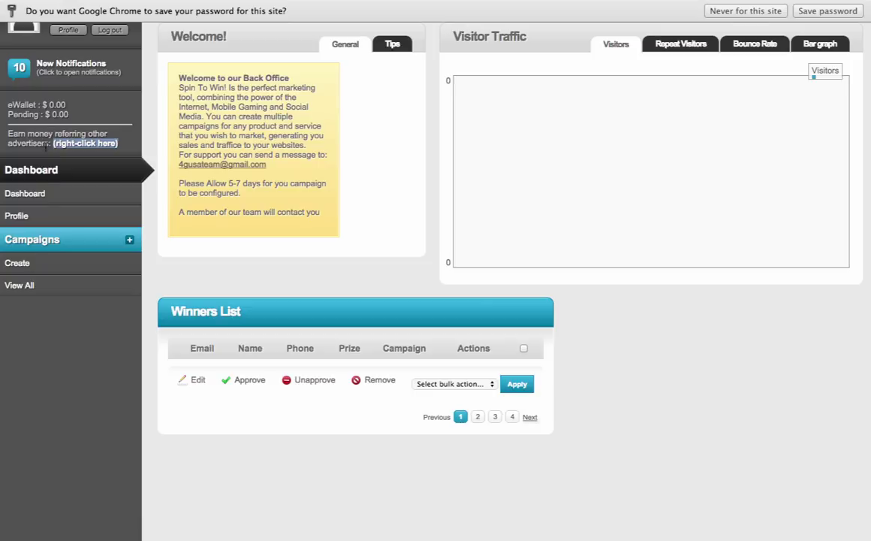
left_click(23, 285)
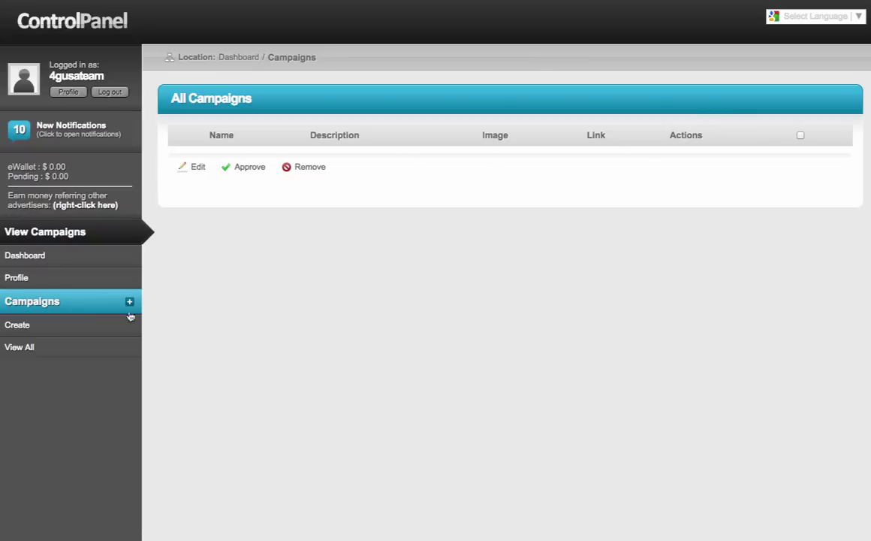
left_click(25, 328)
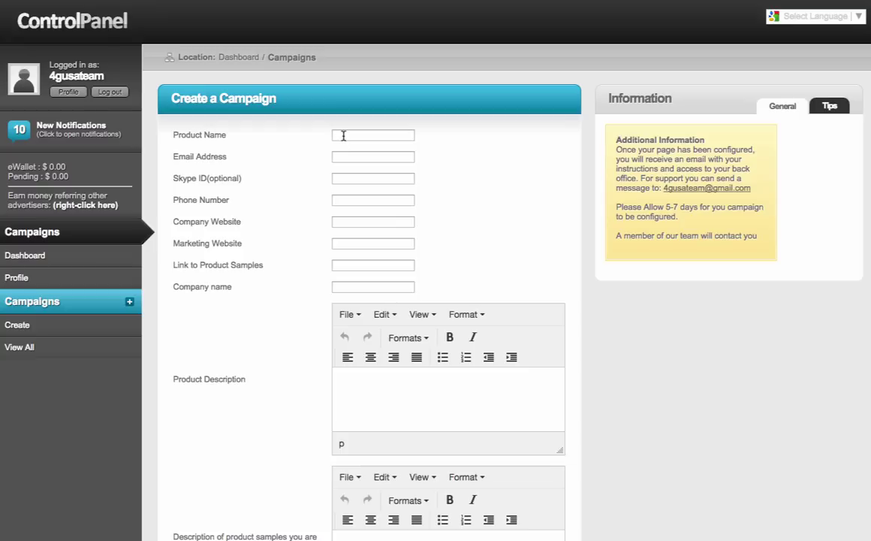
Step: Enter product name 'This is a great product', the suggested account e-mail and the contact phone number
left_click(343, 135)
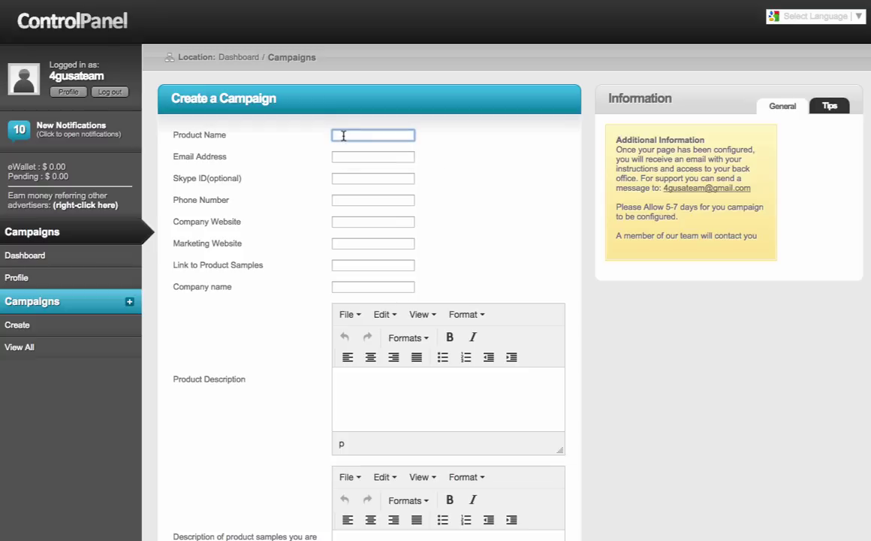
type("Th")
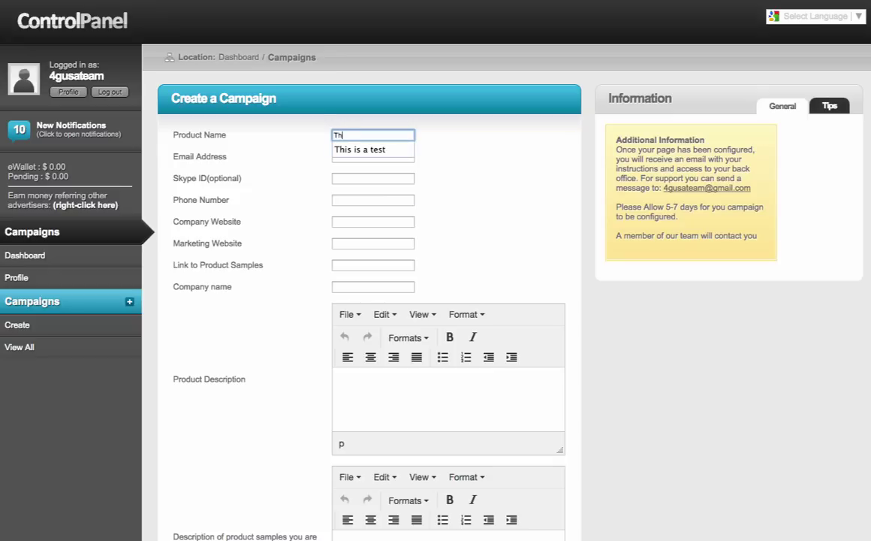
type("is is a grea")
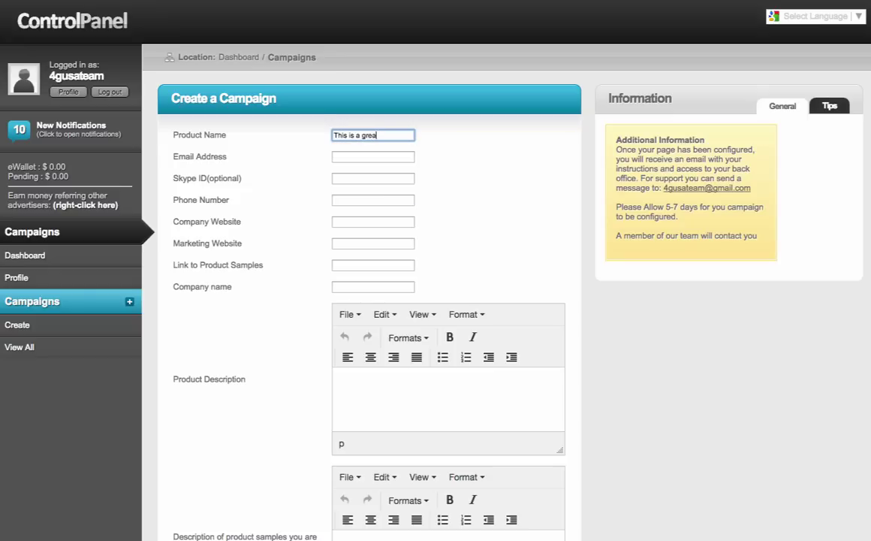
type("t product")
key("Tab")
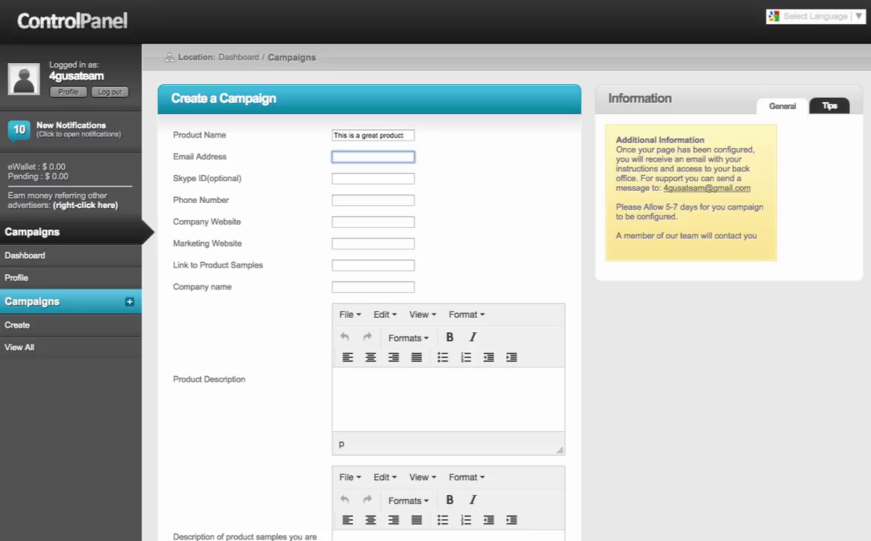
type("4")
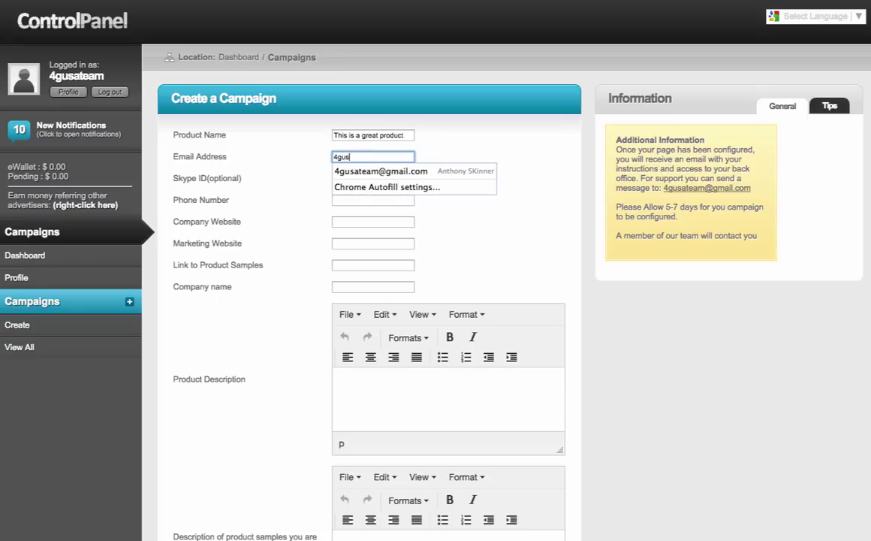
type("gus")
key("Down")
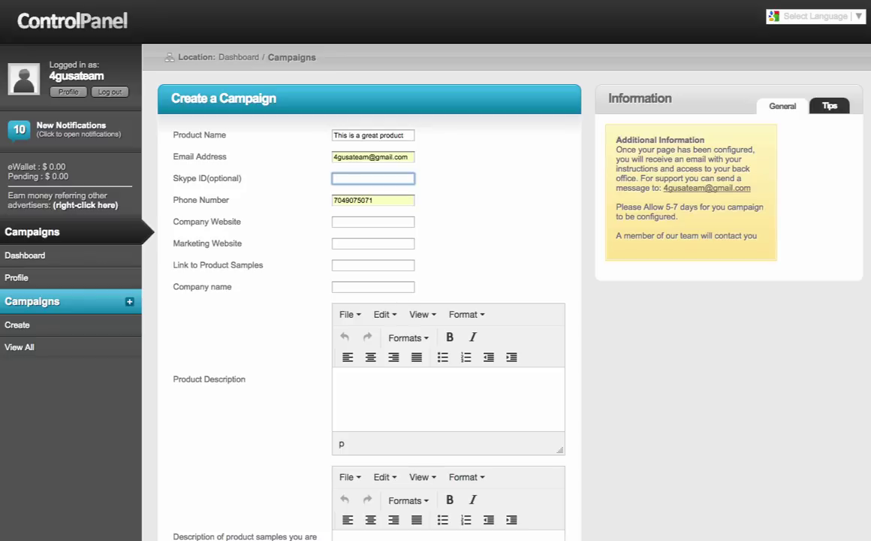
key("Tab")
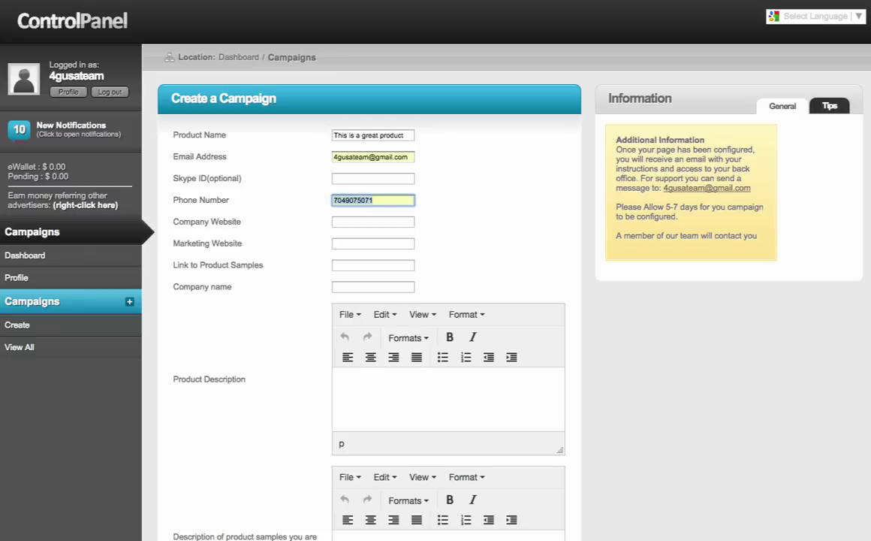
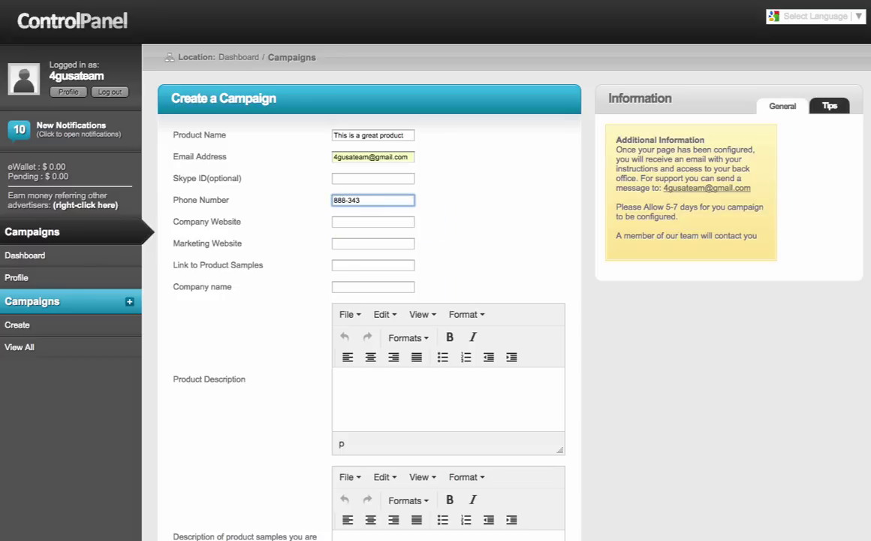
left_click(374, 222)
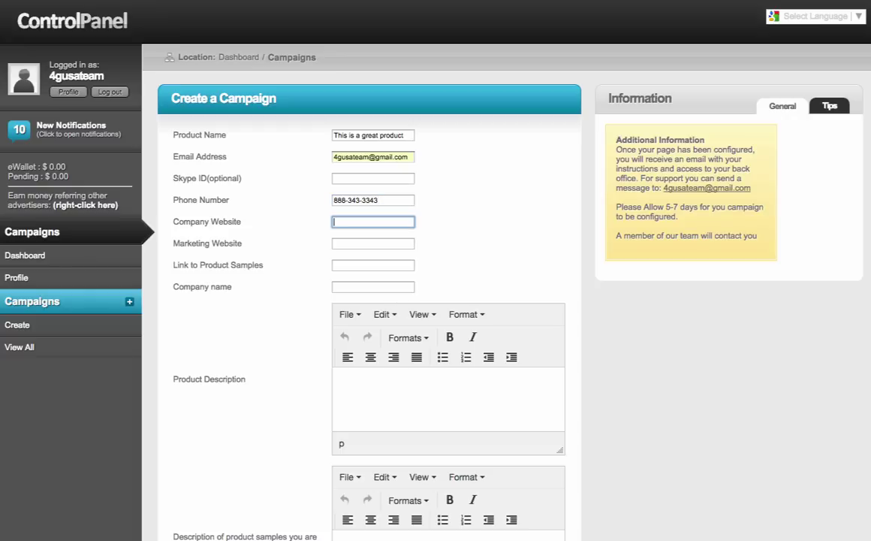
type("anthonyc")
key("BackSpace")
key("BackSpace")
key("BackSpace")
key("BackSpace")
key("BackSpace")
key("BackSpace")
key("BackSpace")
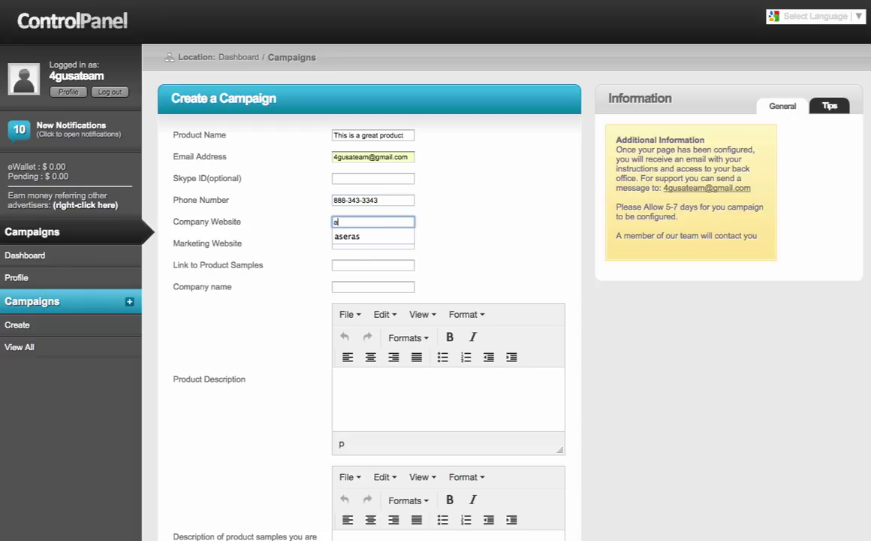
key("BackSpace")
type("http://www")
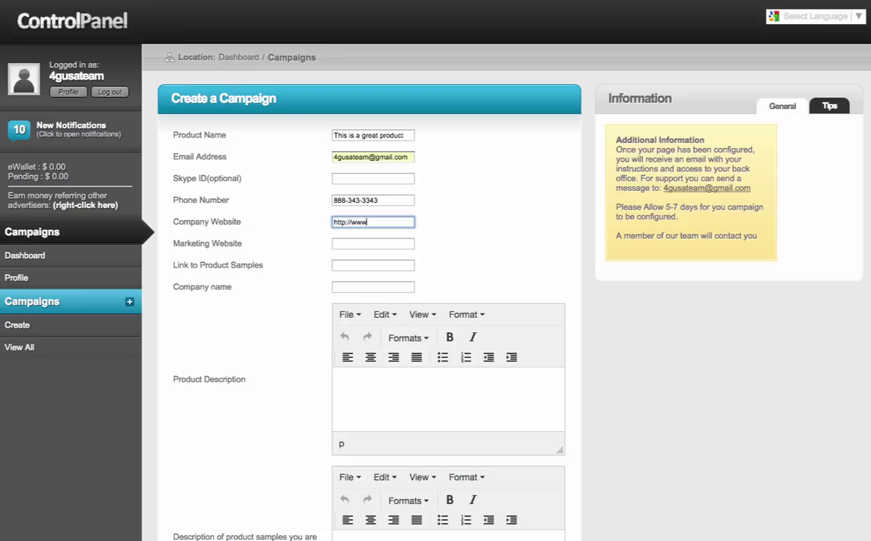
type(".company.com")
left_click(373, 243)
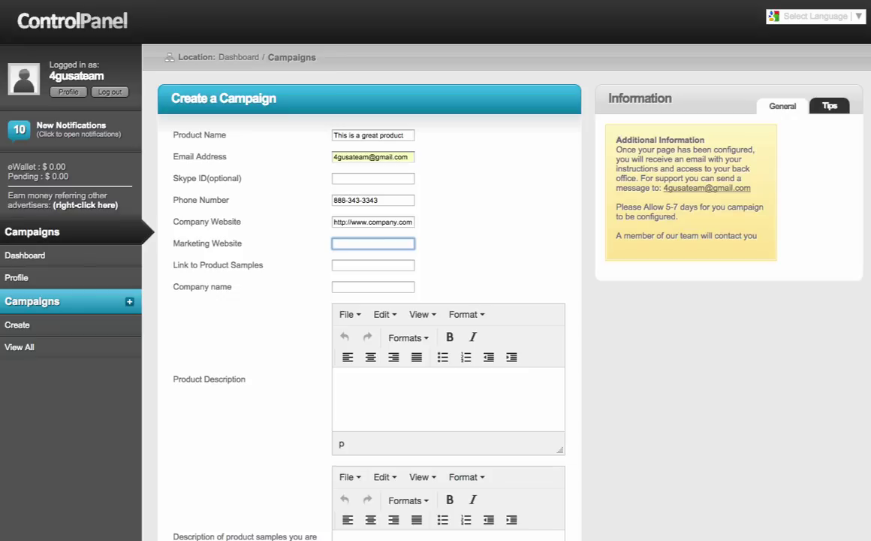
type("http://www.")
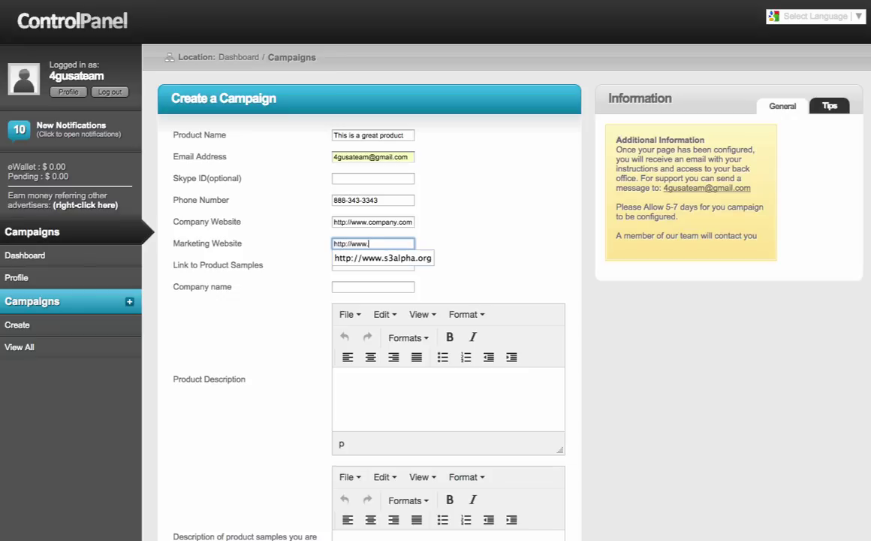
type("marketingwebs")
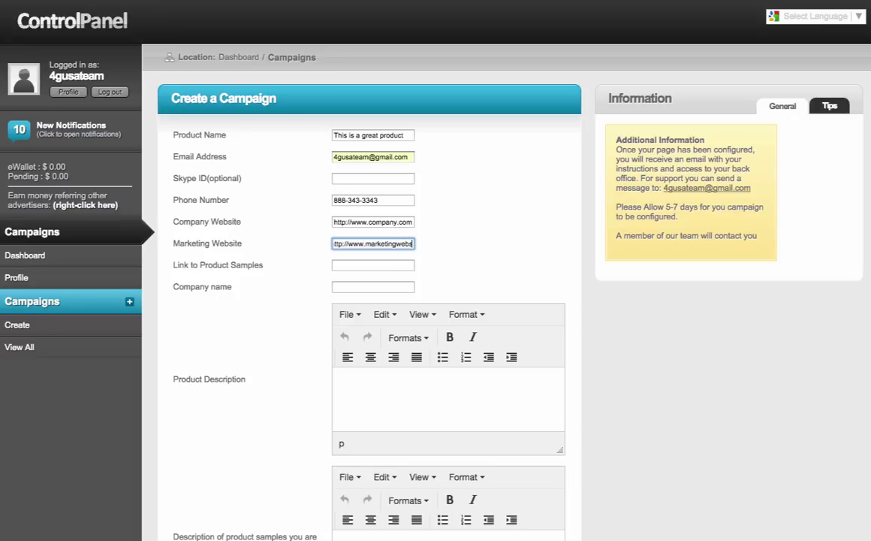
type("ite.com")
key("Tab")
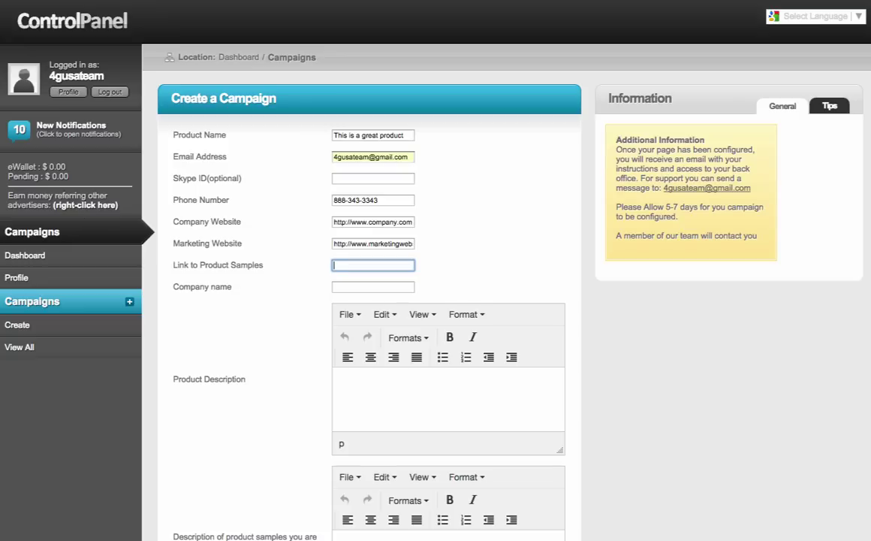
type("http:ww")
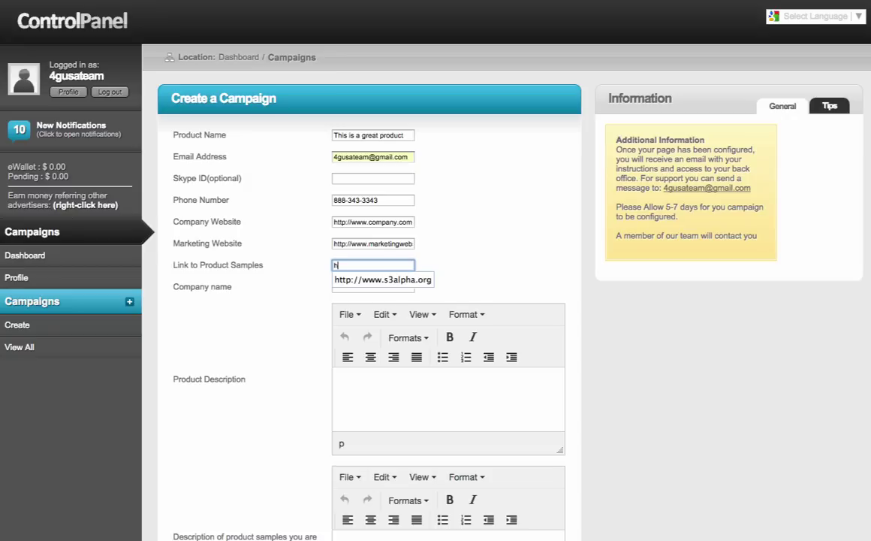
key("BackSpace")
key("BackSpace")
key("BackSpace")
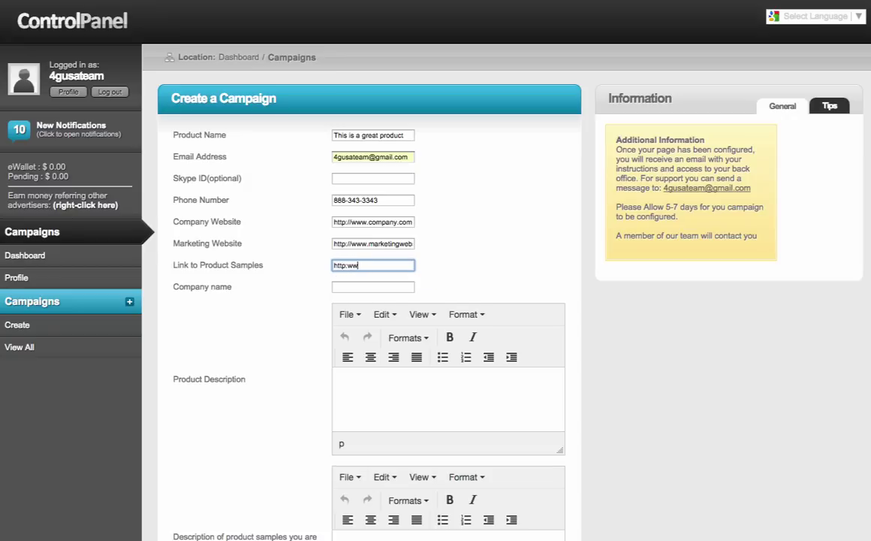
type("://")
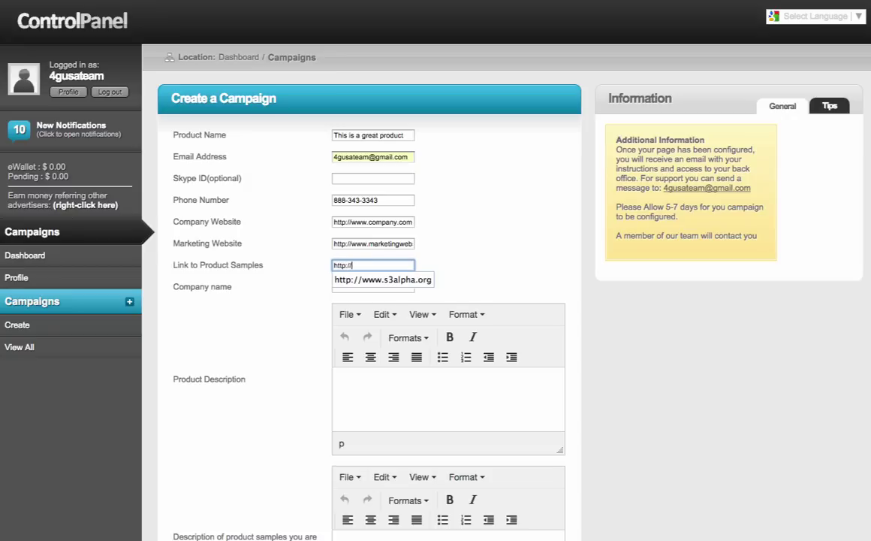
type("www.mysamples.com")
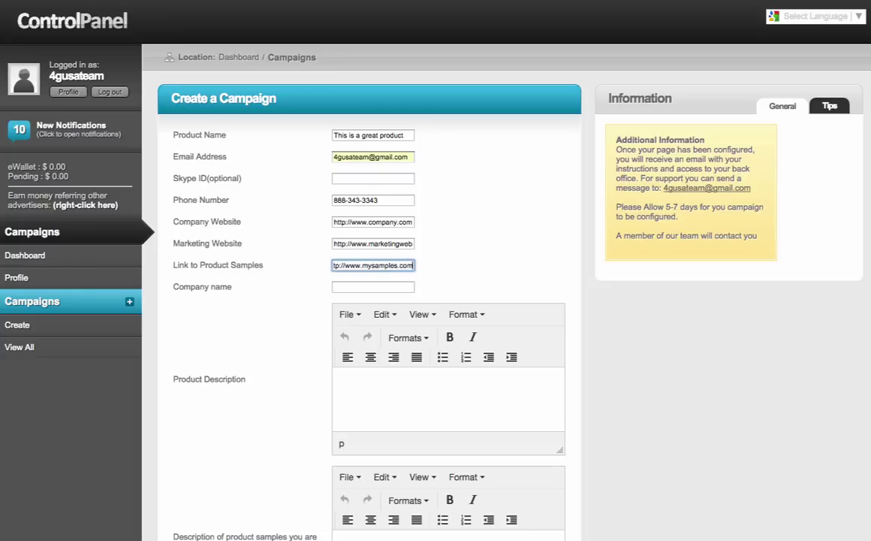
left_click(373, 286)
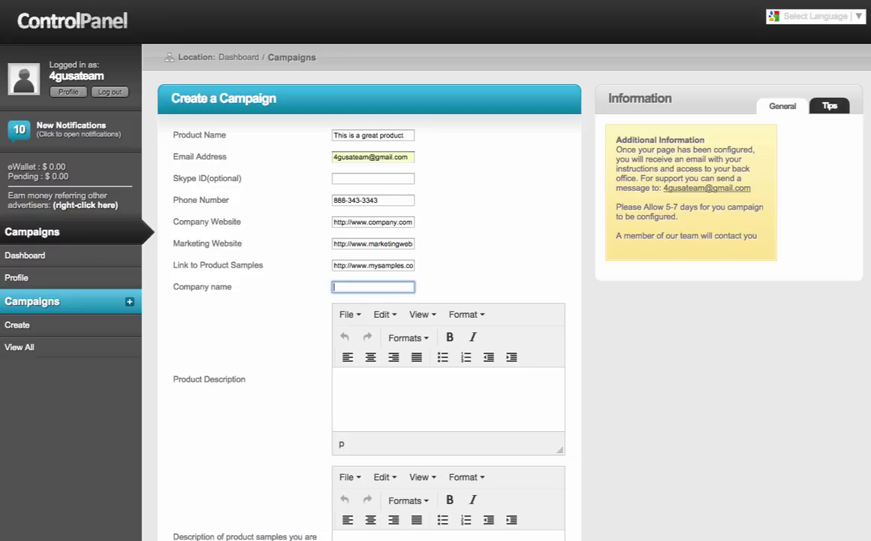
type("Stage 3 Alpha")
left_click(338, 378)
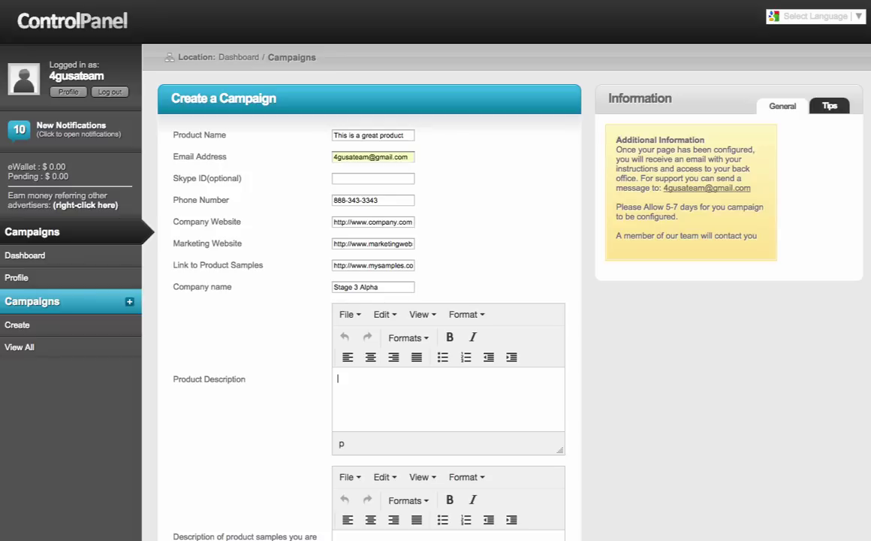
Step: Write the product description 'The best tea and coffee in the world!' in bold
type("The best tea and coffe in the ")
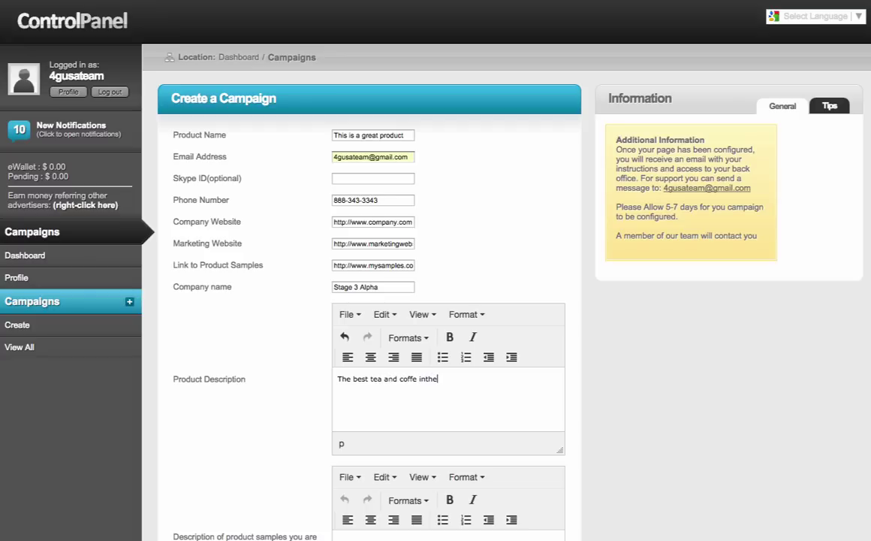
type("world!")
triple_click(470, 377)
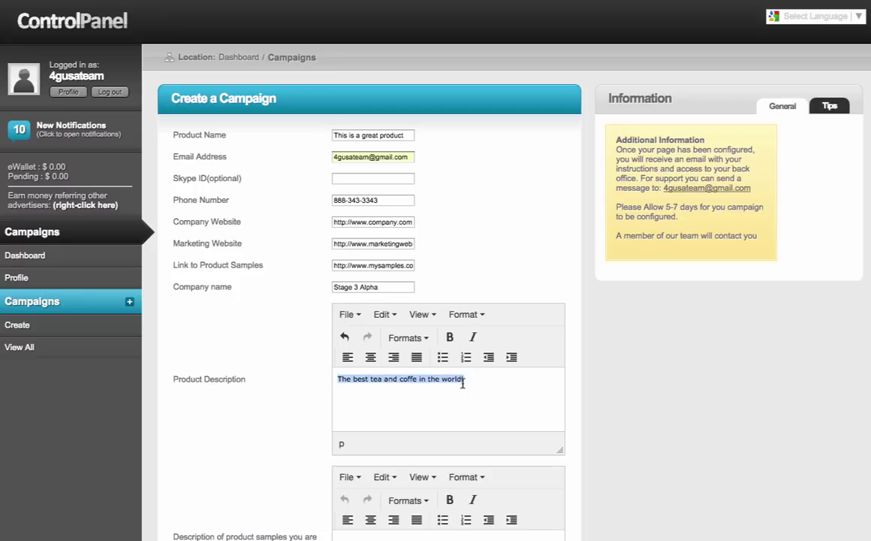
left_click(449, 339)
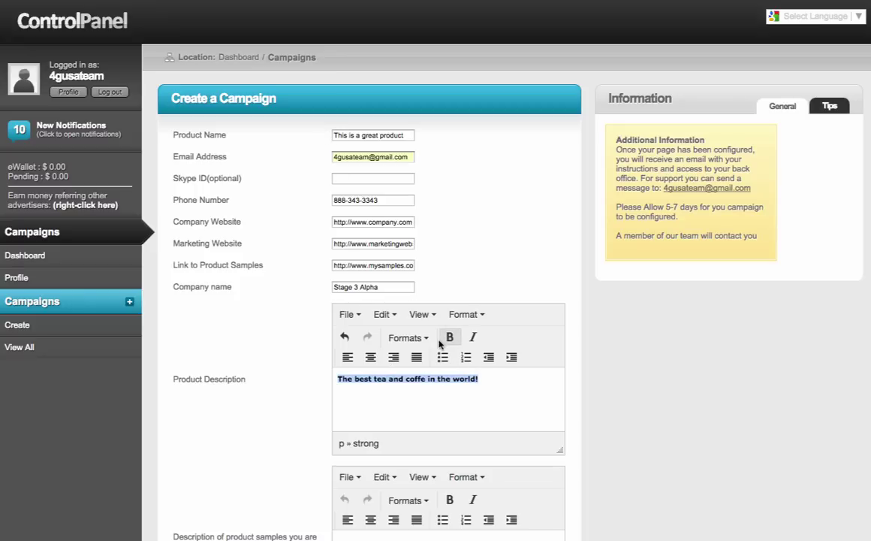
left_click(427, 379)
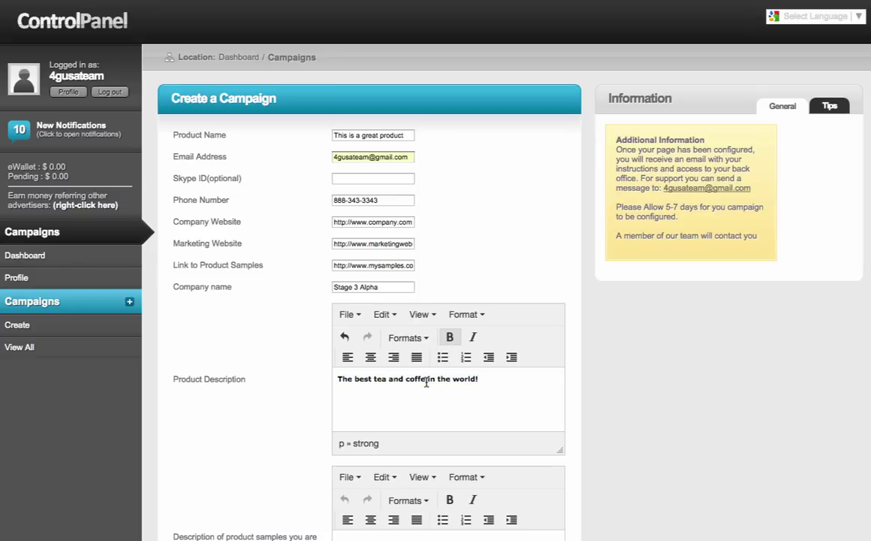
type("e")
triple_click(483, 379)
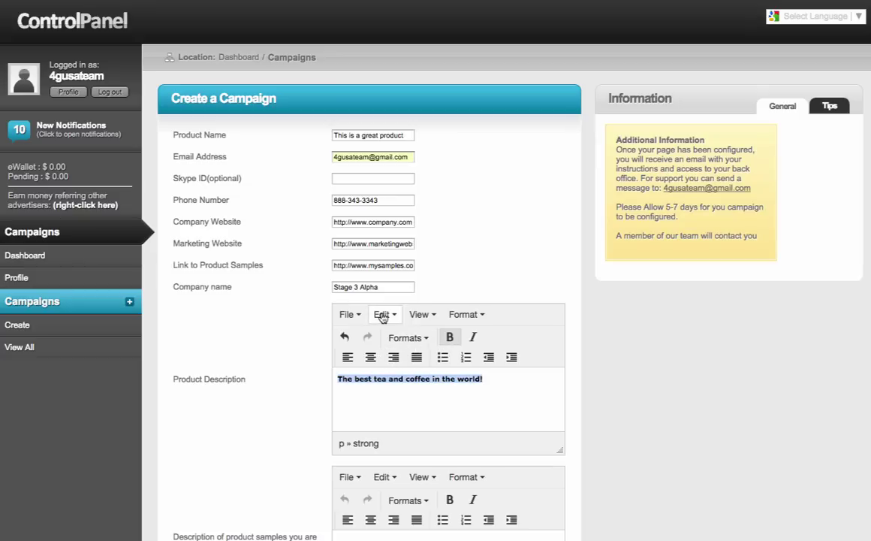
Step: Format the product description as a Heading 2
left_click(465, 317)
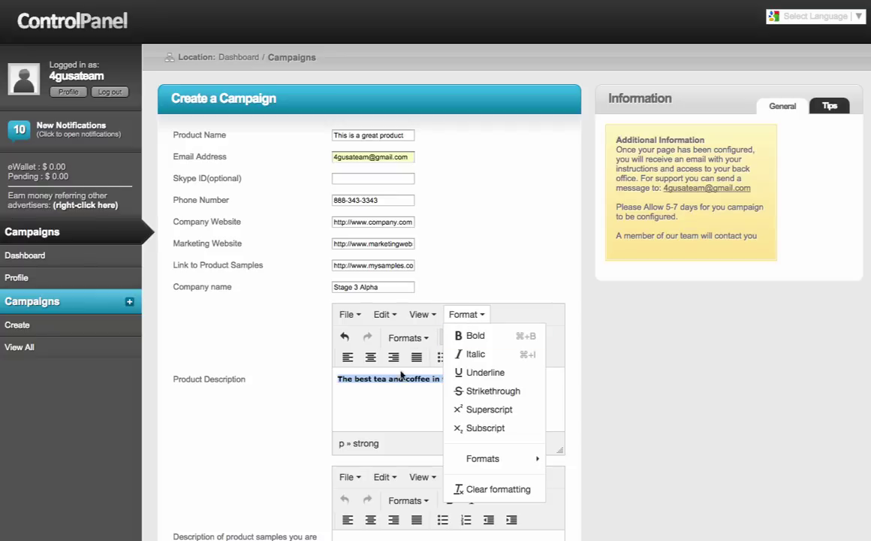
left_click(412, 339)
mouse_move(409, 361)
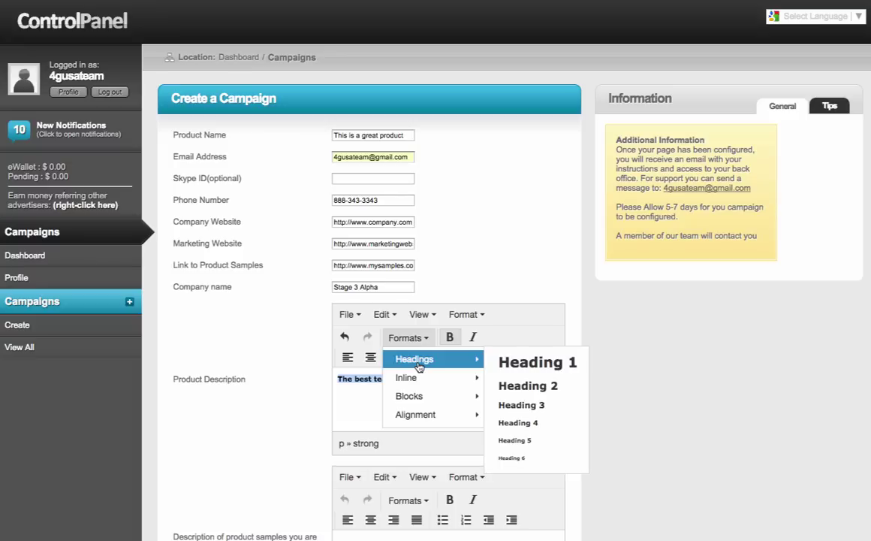
left_click(523, 364)
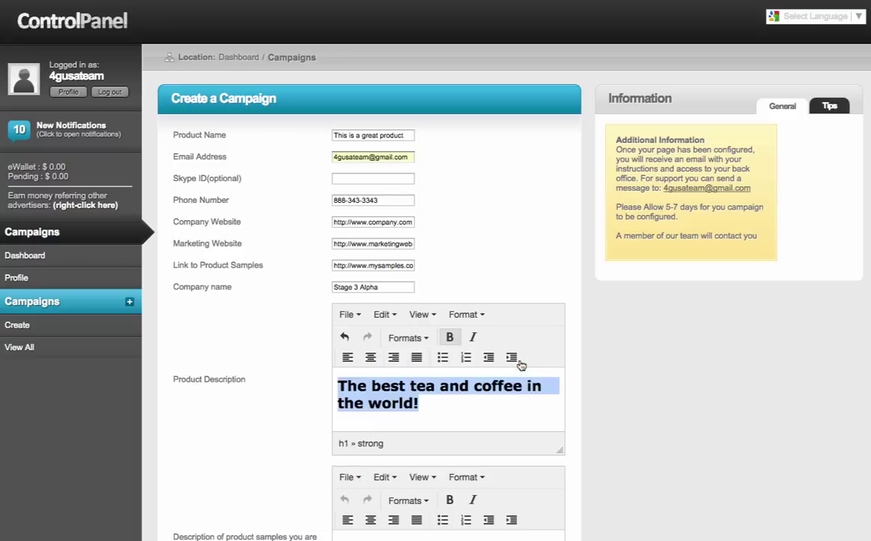
left_click(422, 339)
mouse_move(466, 358)
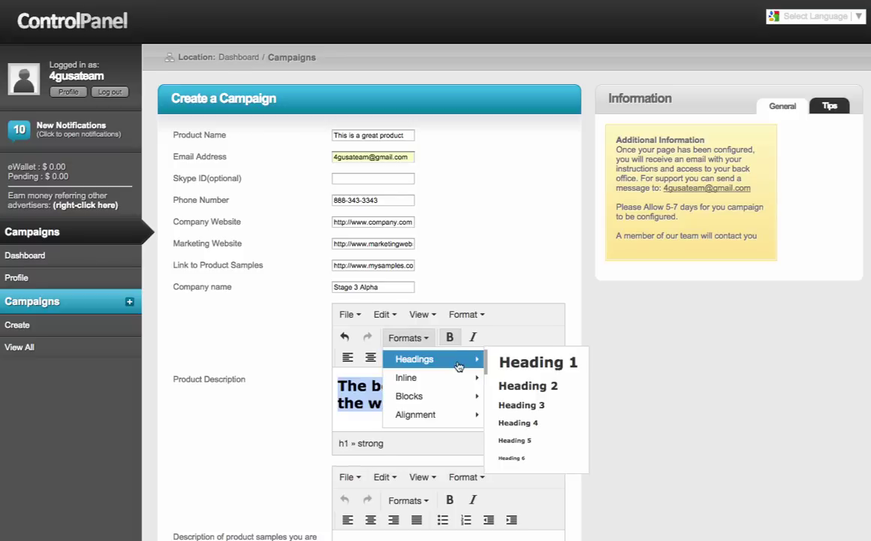
left_click(521, 386)
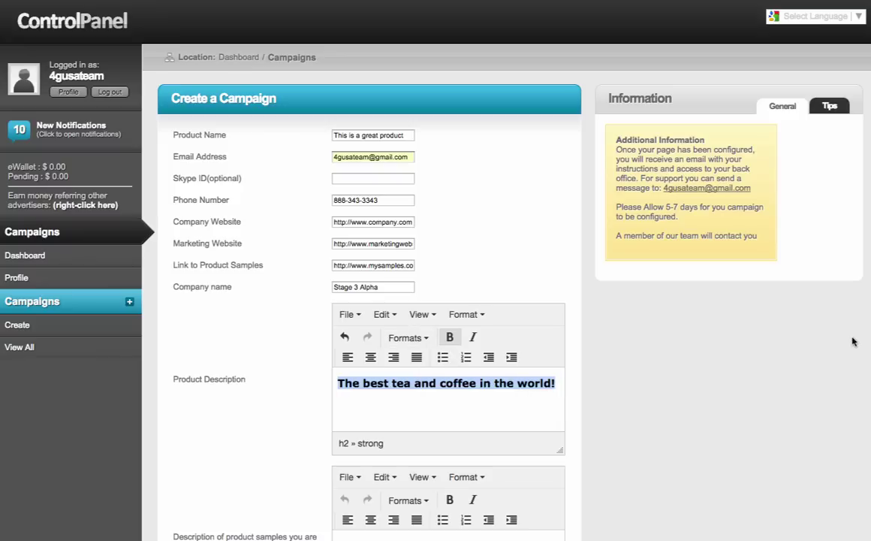
Step: Write 'We have the most amazing healthy coffee and tea in the planet.' as the samples description
scroll(849, 340, "down", 3)
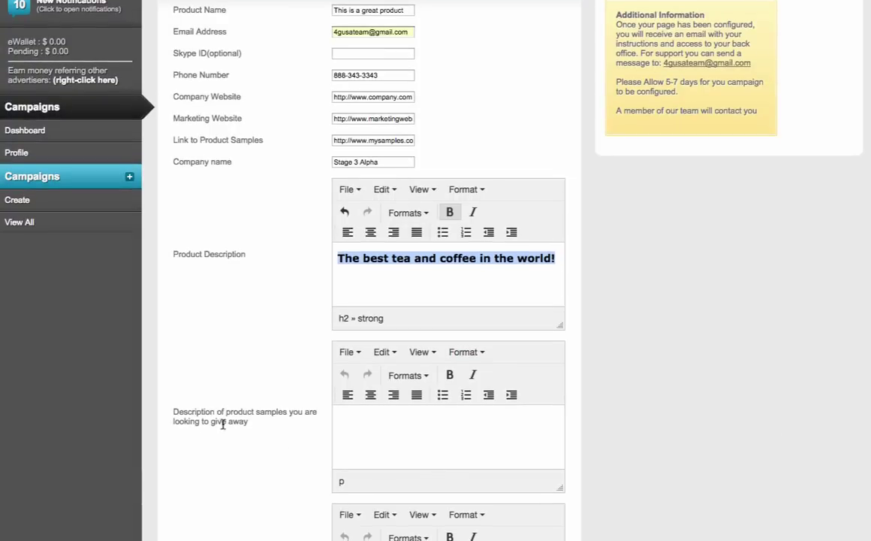
left_click(361, 417)
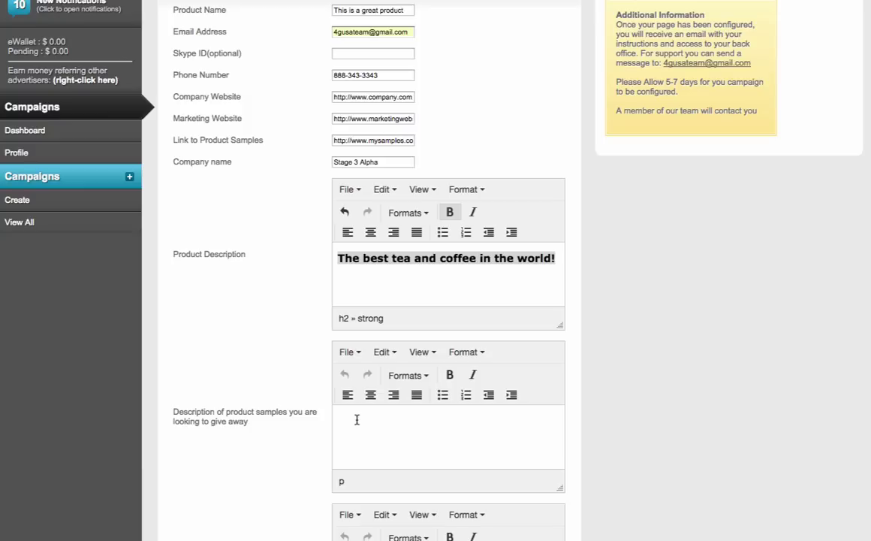
type("I")
key("BackSpace")
key("BackSpace")
type("e have the most amazing")
key("BackSpace")
key("BackSpace")
key("BackSpace")
key("BackSpace")
key("BackSpace")
type("azing healthg")
key("BackSpace")
type("y coffy")
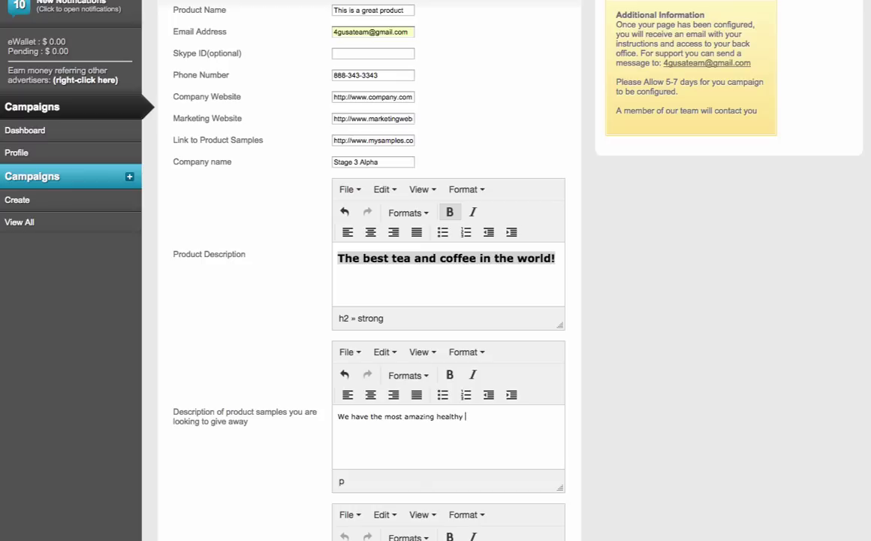
key("BackSpace")
type("ee and tea int ho")
key("BackSpace")
key("BackSpace")
key("BackSpace")
key("BackSpace")
type("the planet.")
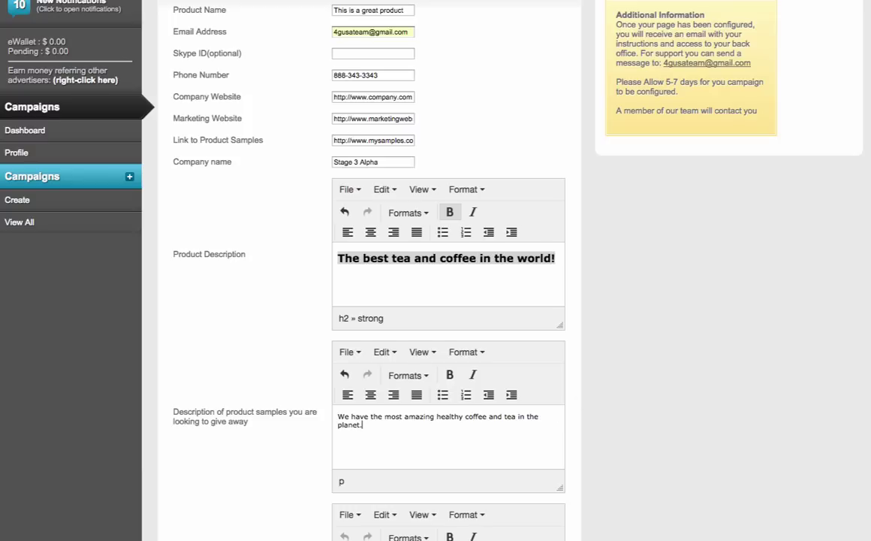
scroll(461, 435, "down", 4)
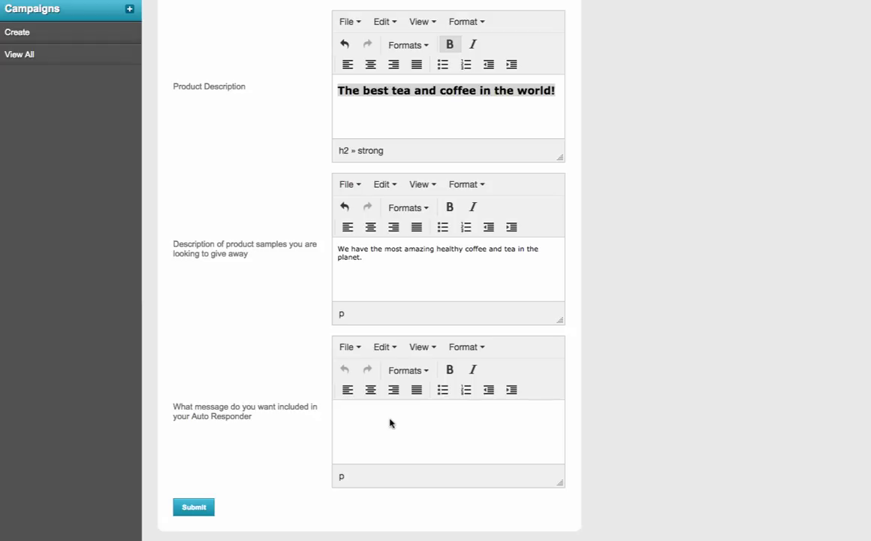
Step: Write the auto-responder greeting 'Dear Customer:' and the pitch about earning a living selling coffee and tea
left_click(389, 421)
type("De")
type("ar Customer:")
key("Return")
key("Return")
type("I woul")
key("BackSpace")
key("BackSpace")
key("BackSpace")
key("BackSpace")
key("BackSpace")
type("Thank you for op")
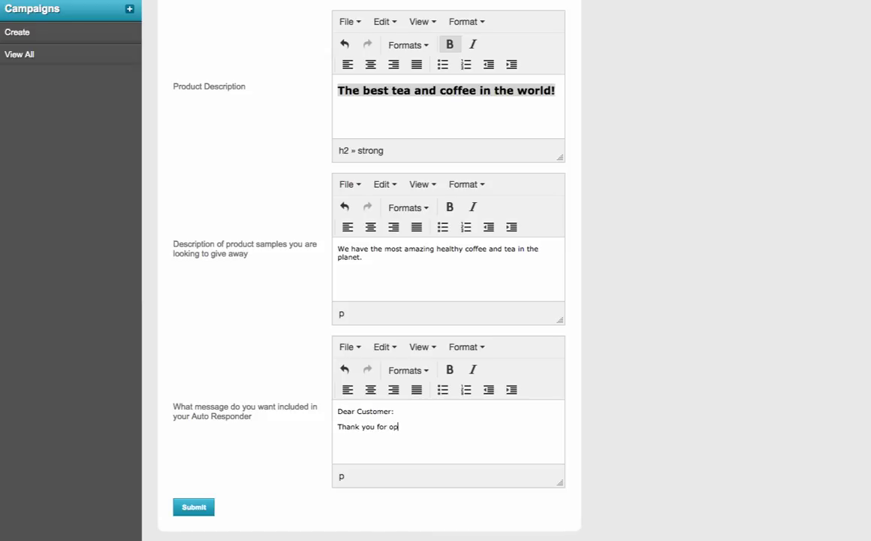
type("ting into my site and I wou")
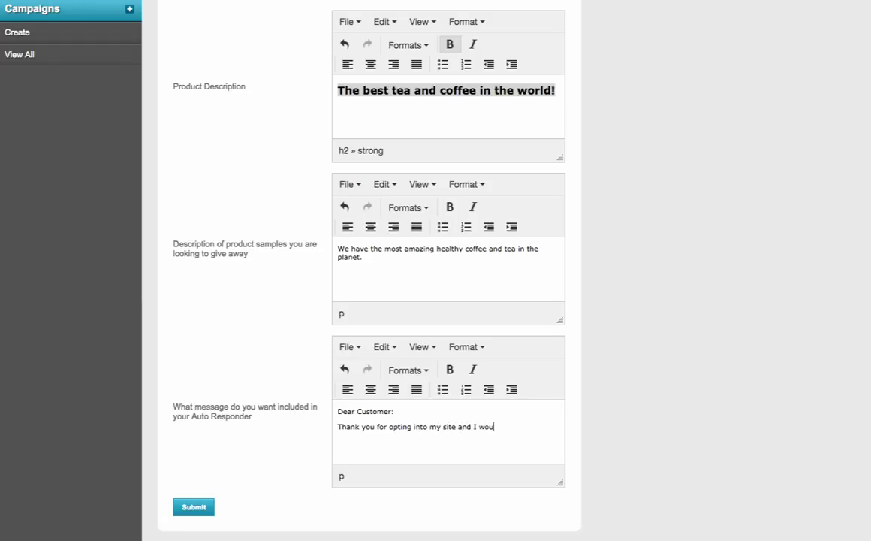
type("ld like to send youy free information on houw")
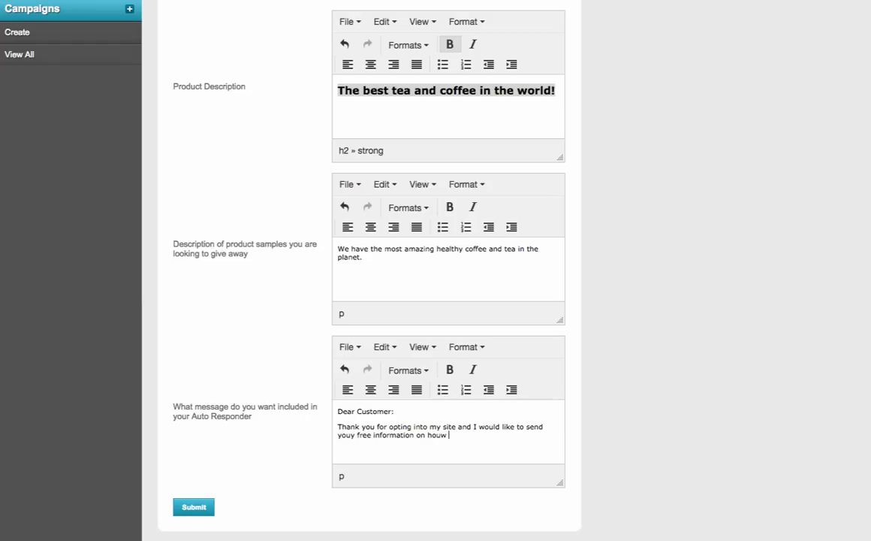
key("BackSpace")
key("BackSpace")
key("BackSpace")
key("BackSpace")
key("BackSpace")
type("the benefits of my product and ")
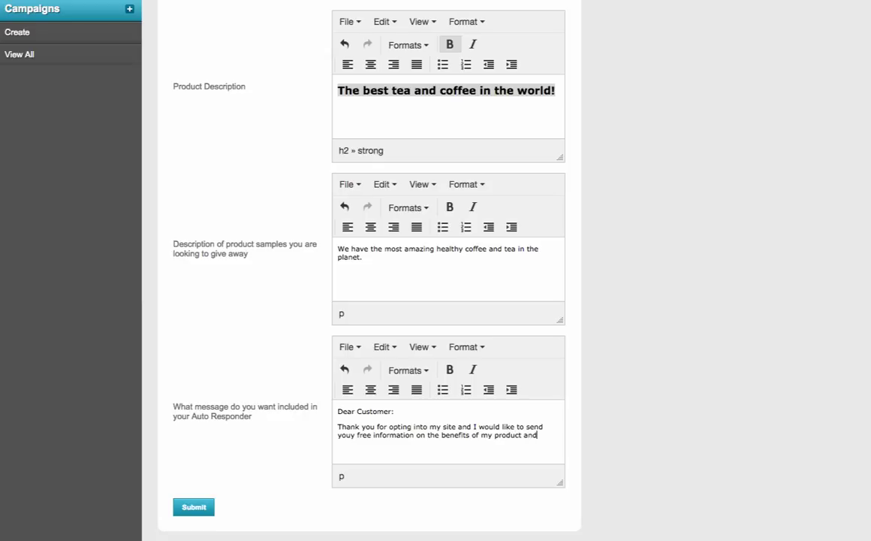
type("how you can earn a living do")
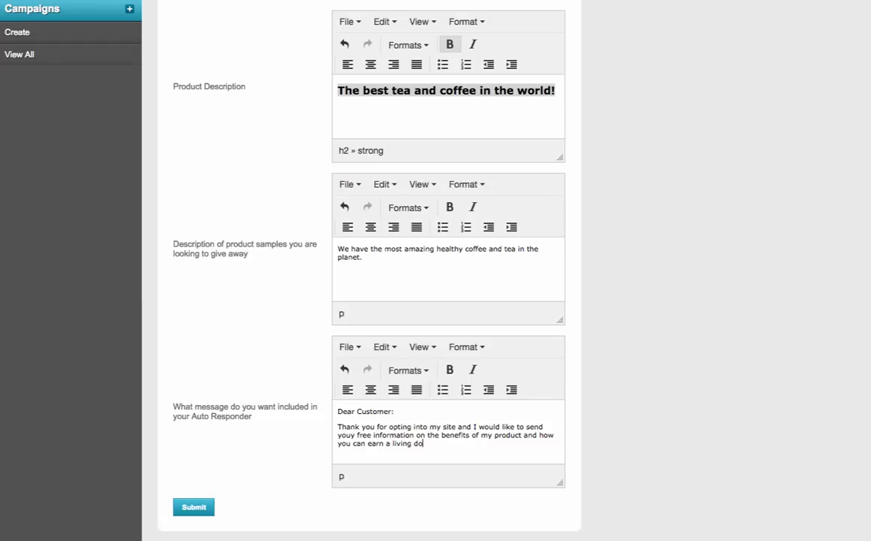
key("BackSpace")
key("BackSpace")
type("selling coffee and tea.")
Step: Add a 'Thank you,' sign-off, the sender's name and a placeholder phone line
key("Return")
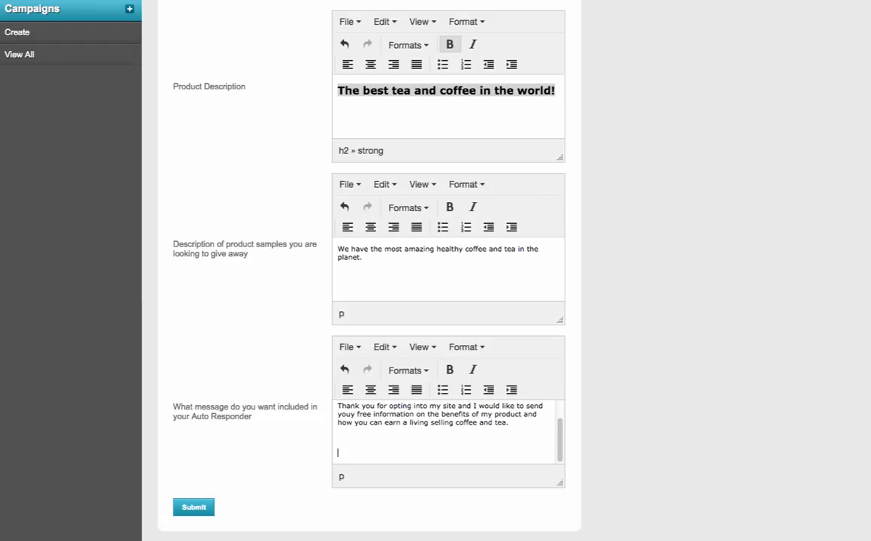
type("Thank you,")
key("Return")
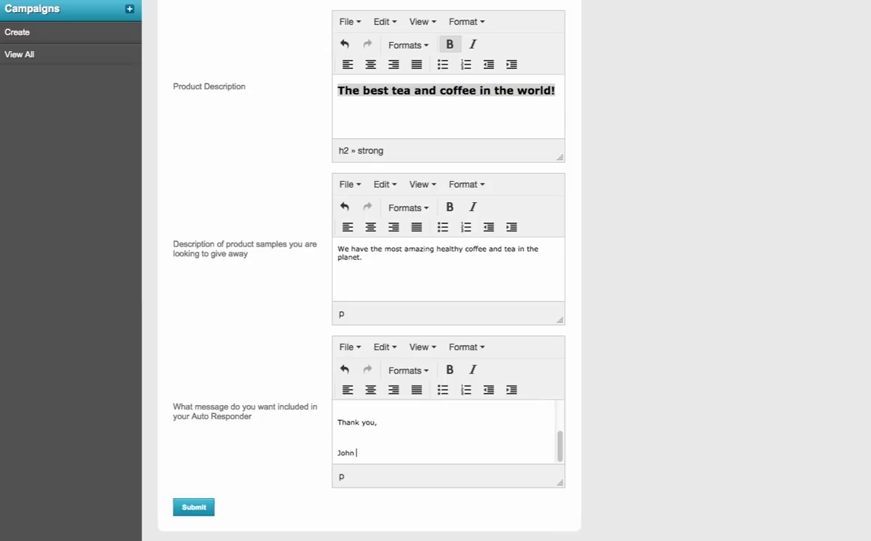
key("Return")
type("(")
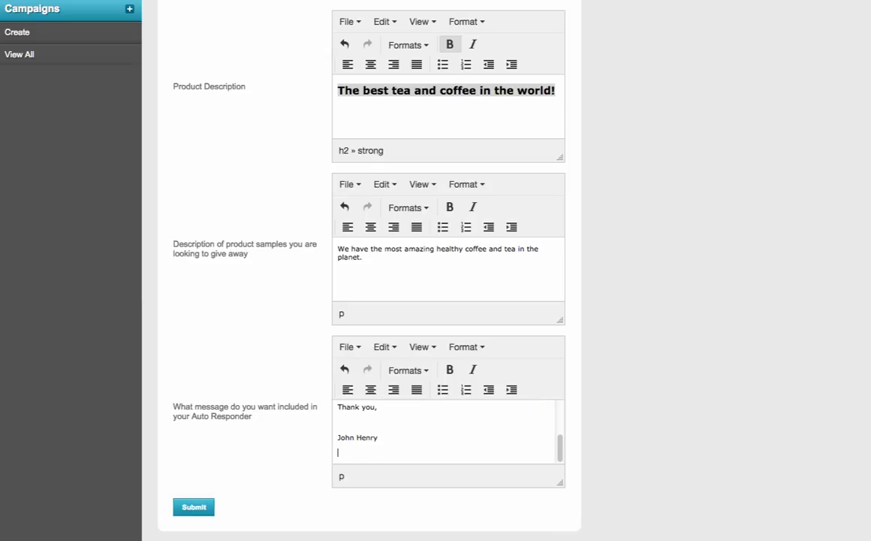
type("xxx) xxx-xxxxxx")
Step: Bold 'living selling coffee and tea' in the auto-responder and submit the campaign
left_click_drag(562, 453, 560, 410)
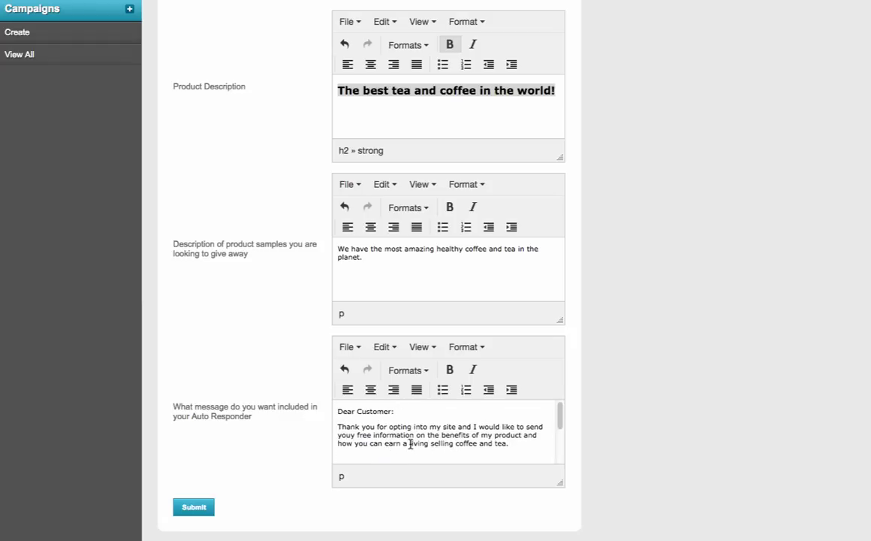
left_click_drag(410, 445, 509, 444)
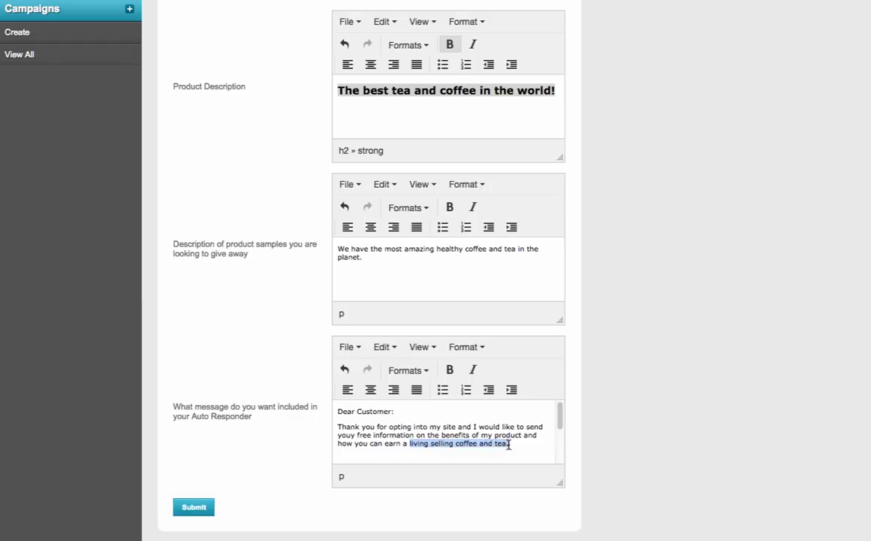
left_click(450, 371)
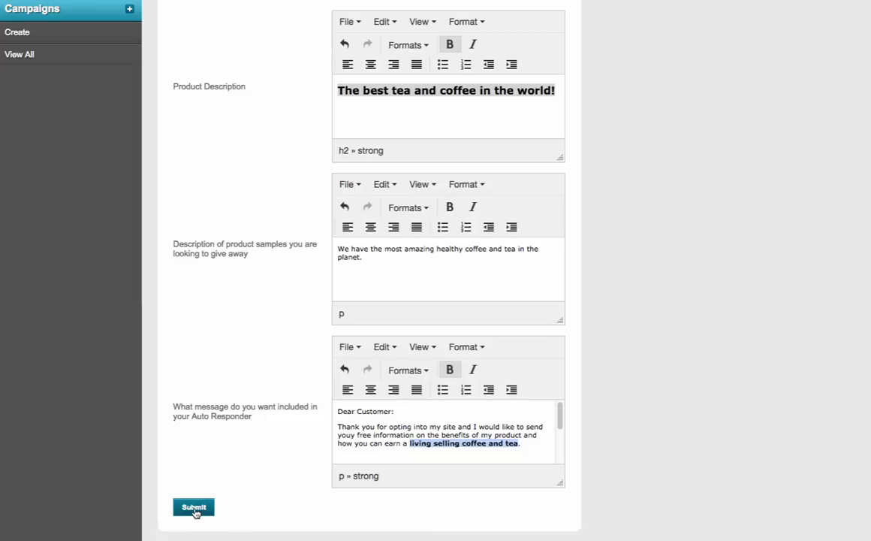
left_click(194, 509)
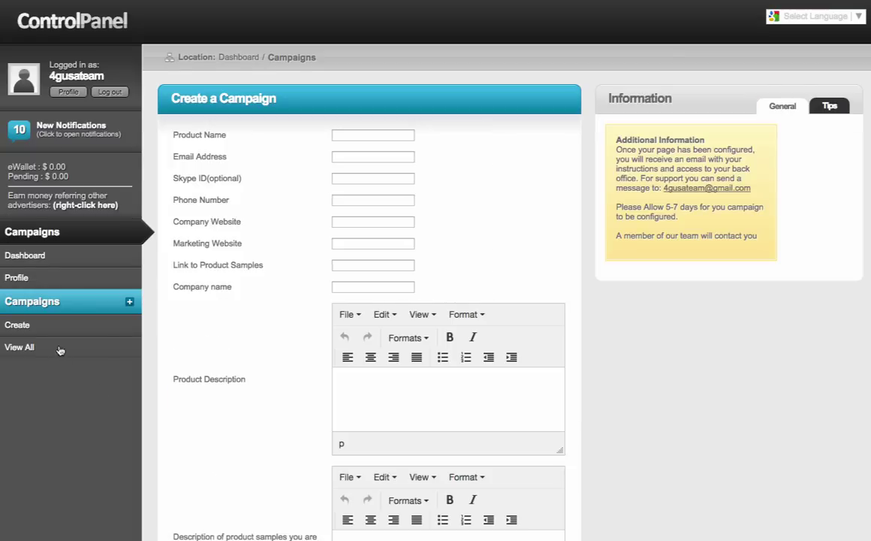
Step: Show all campaigns, with 'This is a great product' awaiting activation at $49.95
left_click(21, 347)
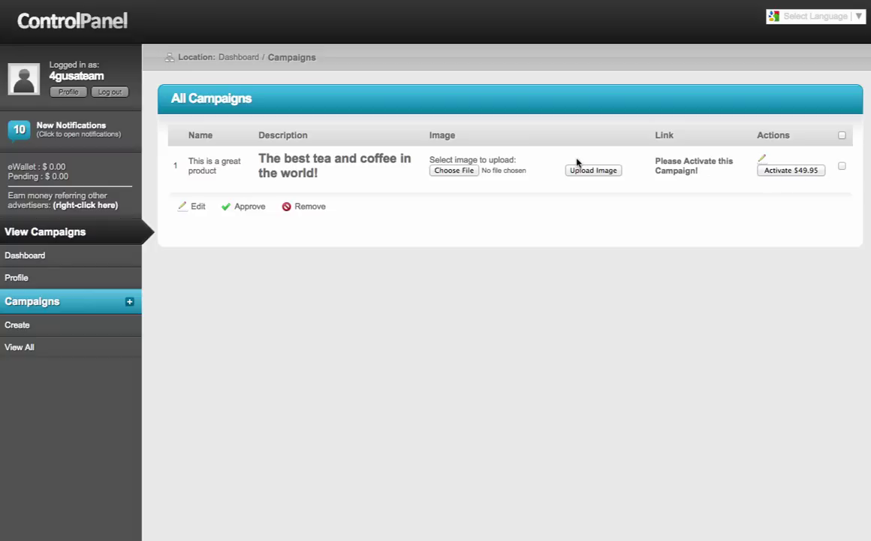
left_click(454, 171)
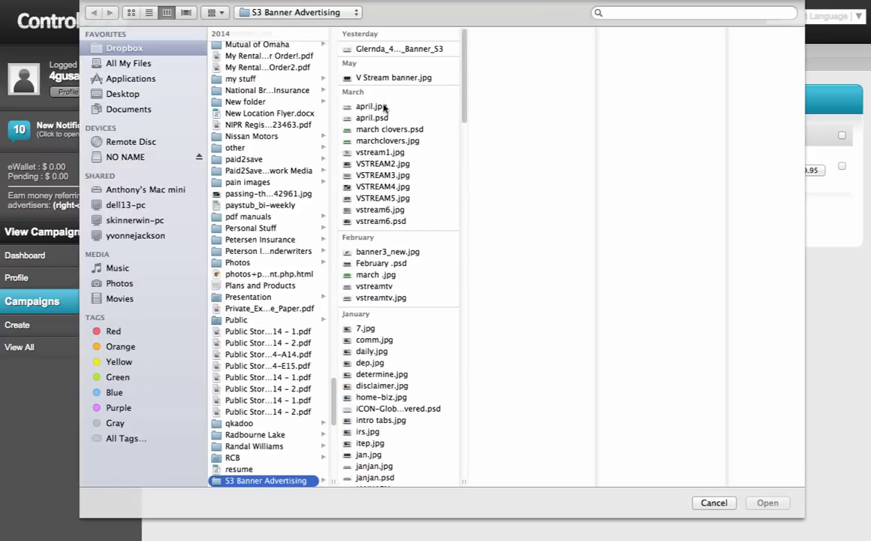
left_click(360, 127)
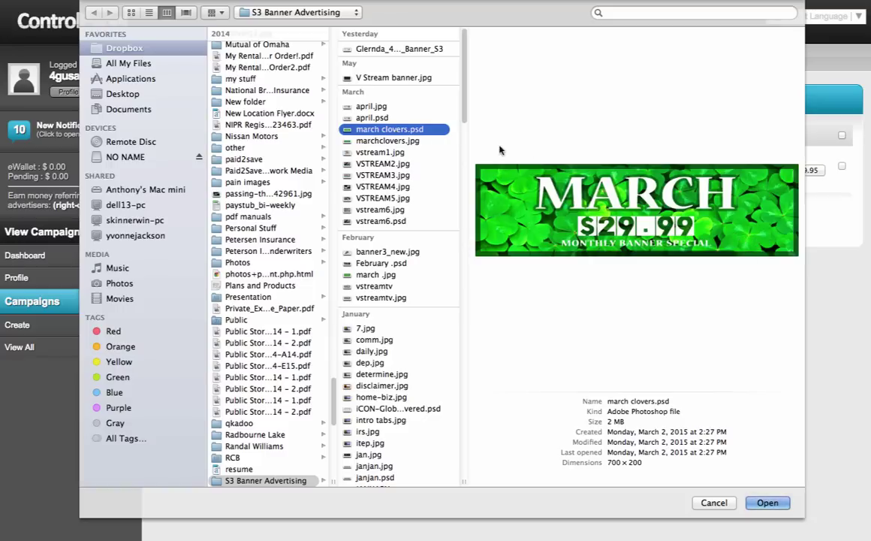
left_click(387, 141)
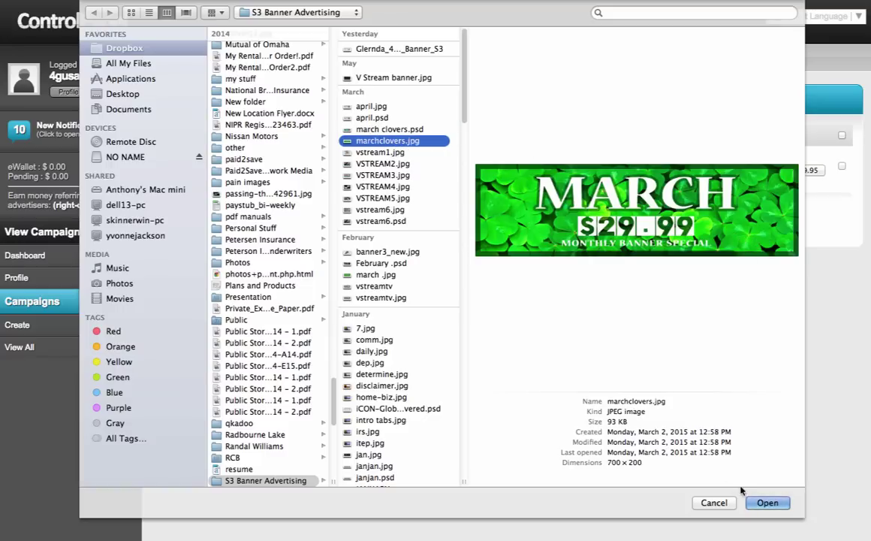
left_click(767, 502)
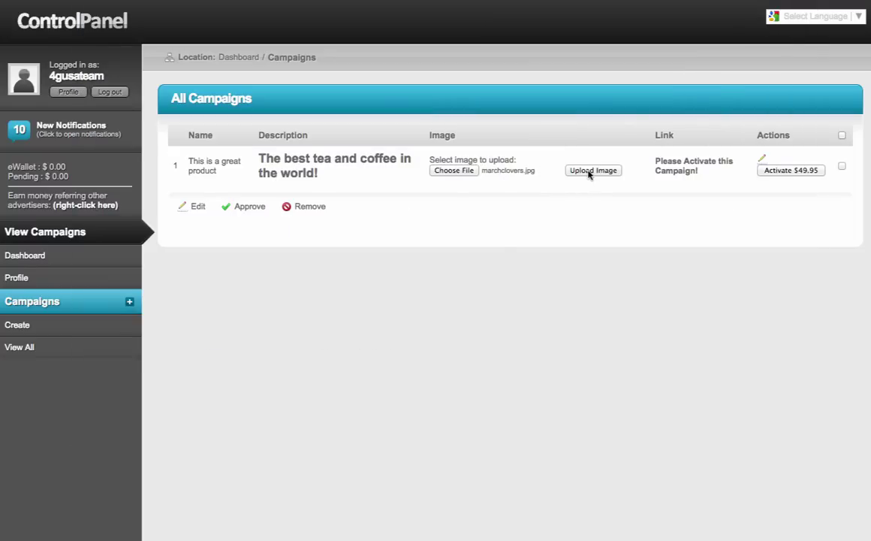
left_click(591, 172)
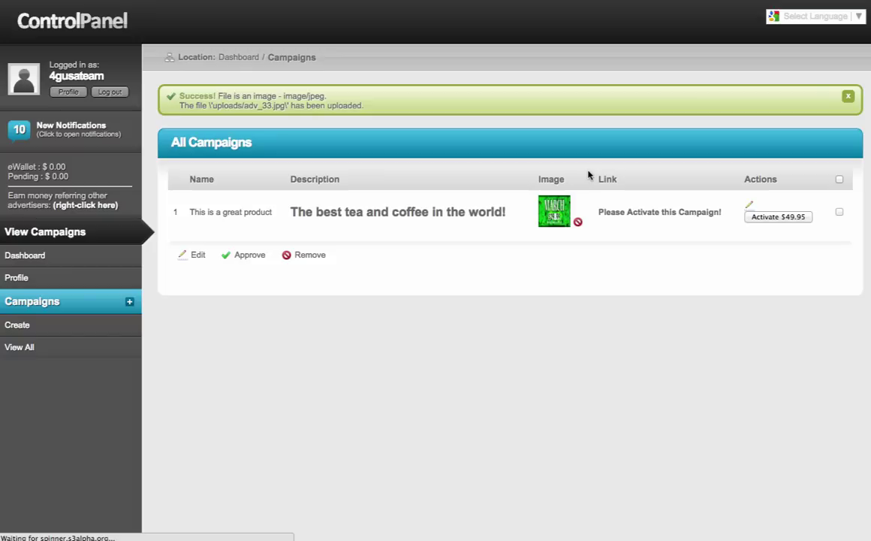
left_click(579, 227)
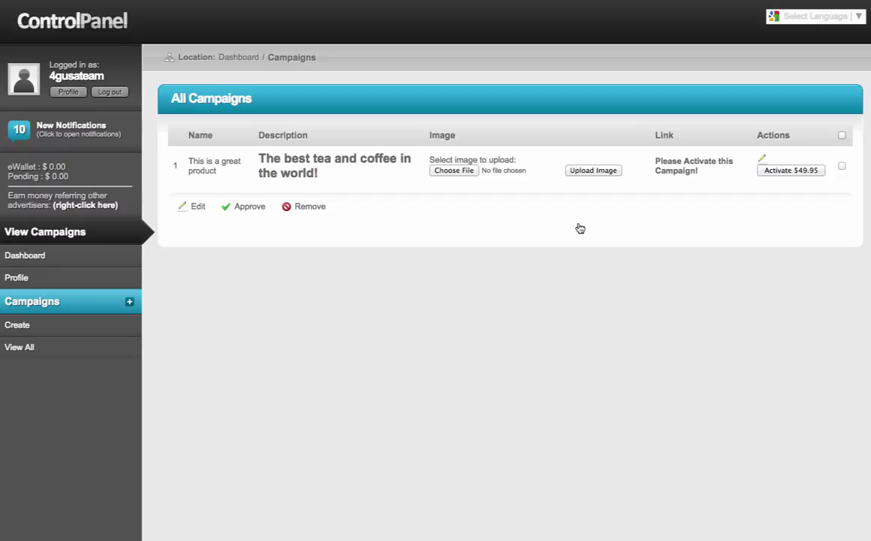
Step: Choose marchclovers.jpg from the image files and upload it as the campaign banner (adv_33.jpg)
left_click(456, 171)
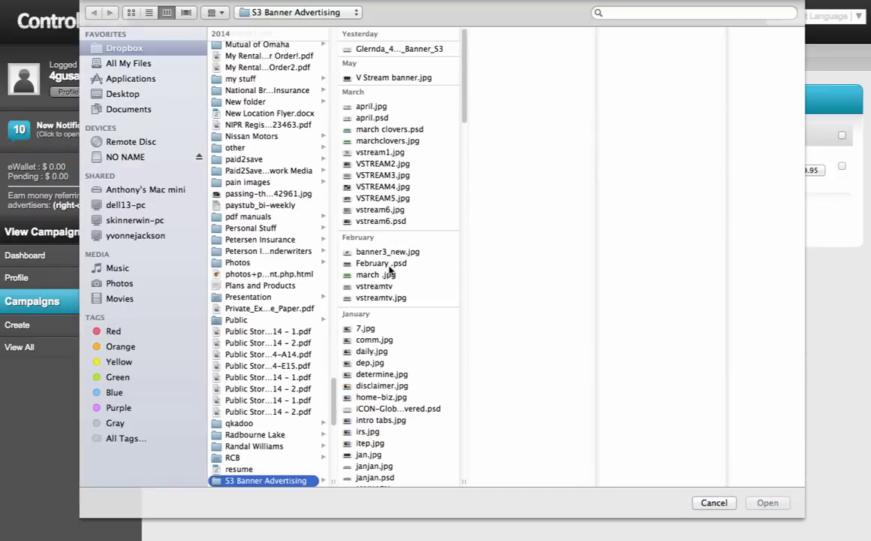
left_click(381, 351)
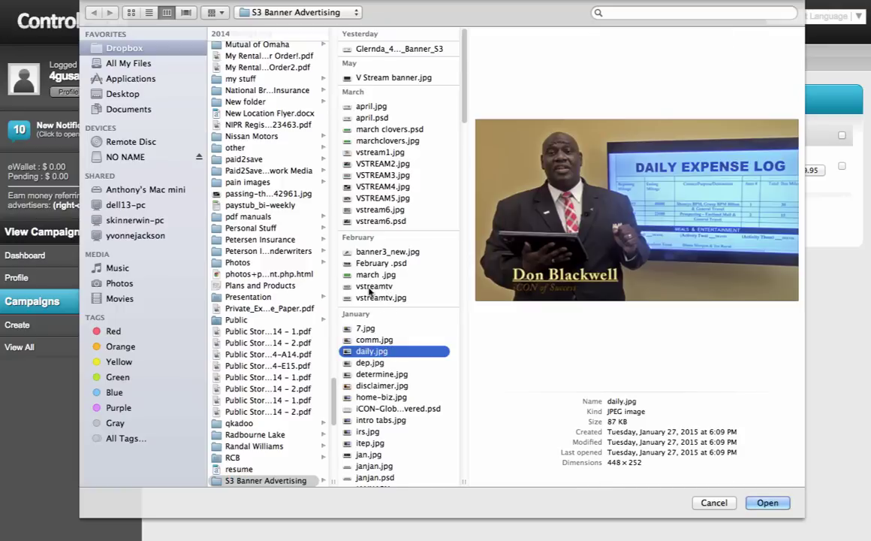
left_click(392, 374)
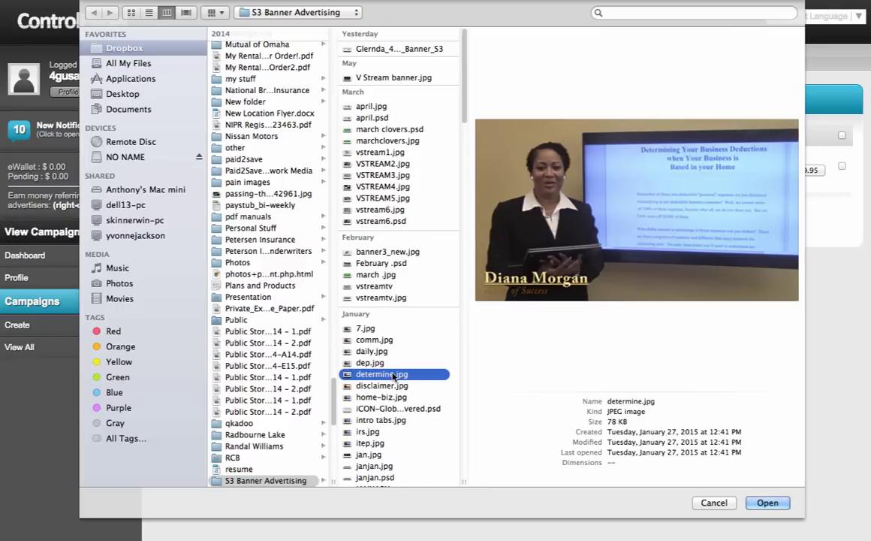
left_click(389, 154)
left_click(359, 140)
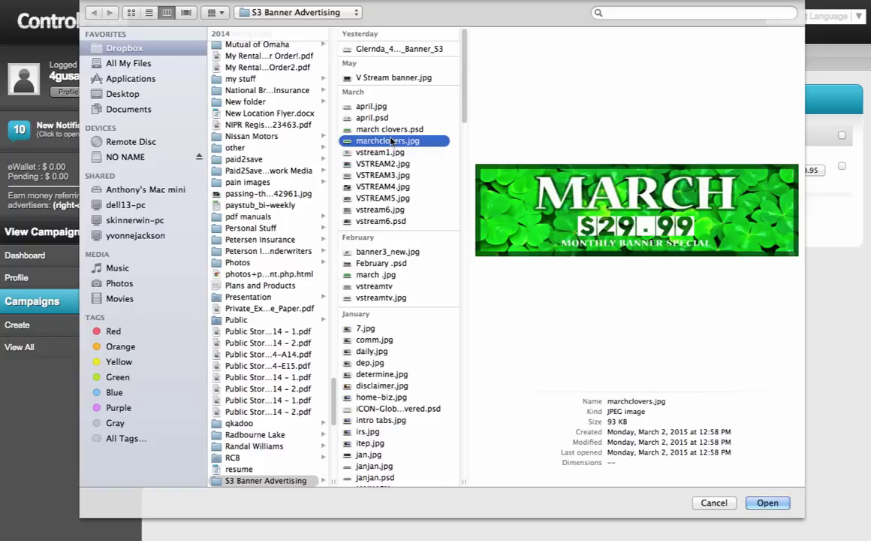
left_click(763, 502)
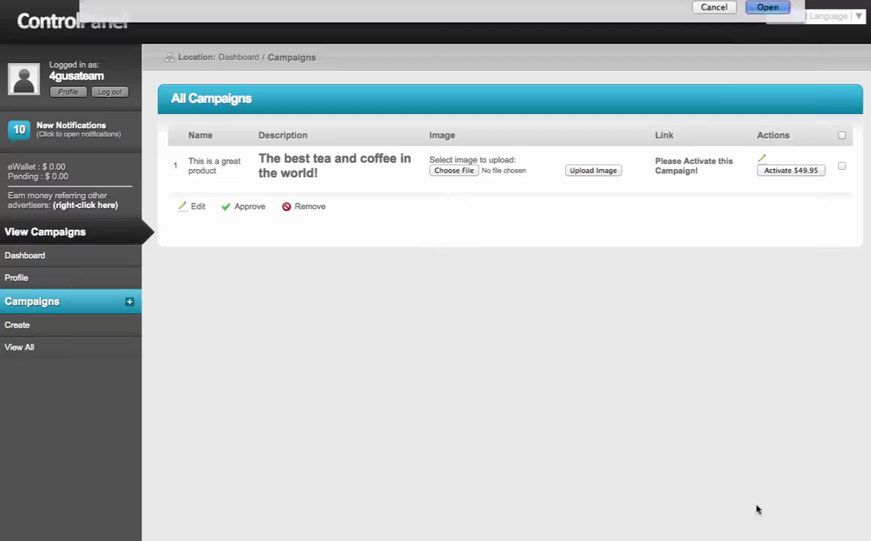
left_click(600, 171)
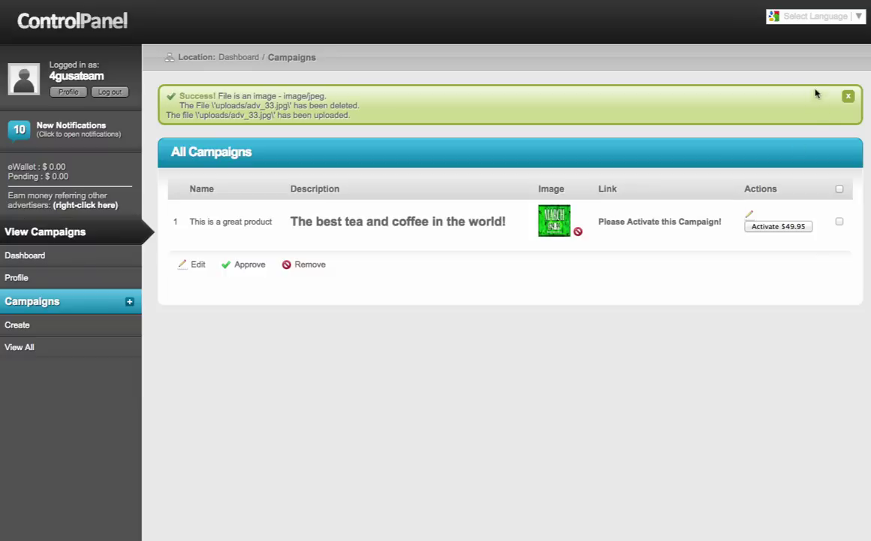
Step: Machine-translate the campaign page into Arabic, after briefly switching it to Albanian
left_click(858, 17)
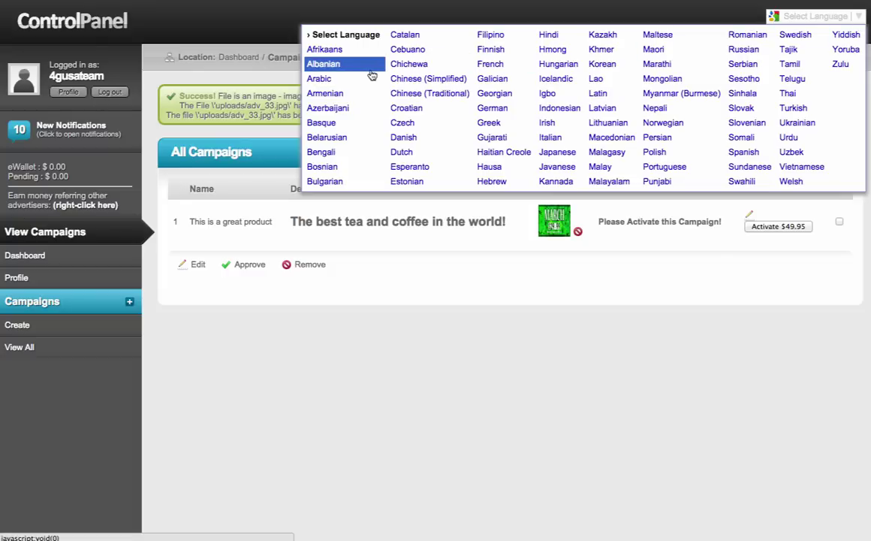
left_click(334, 65)
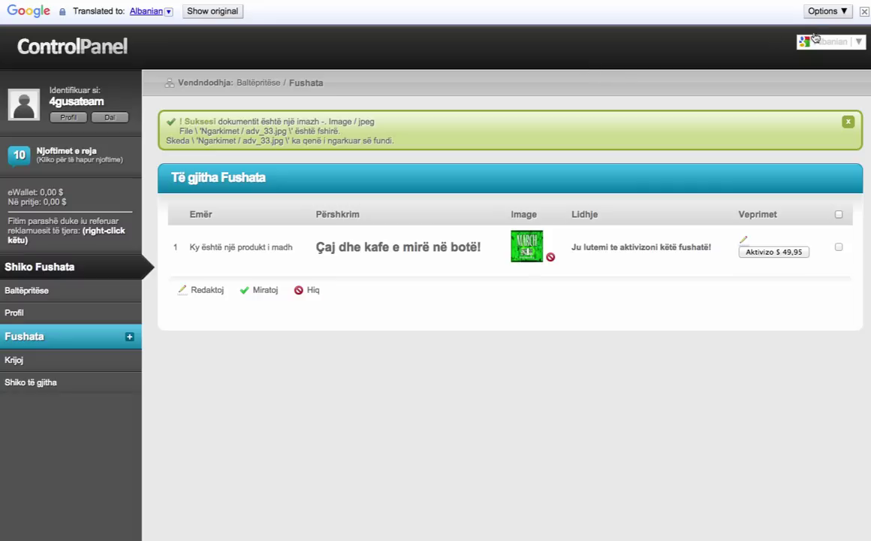
left_click(827, 43)
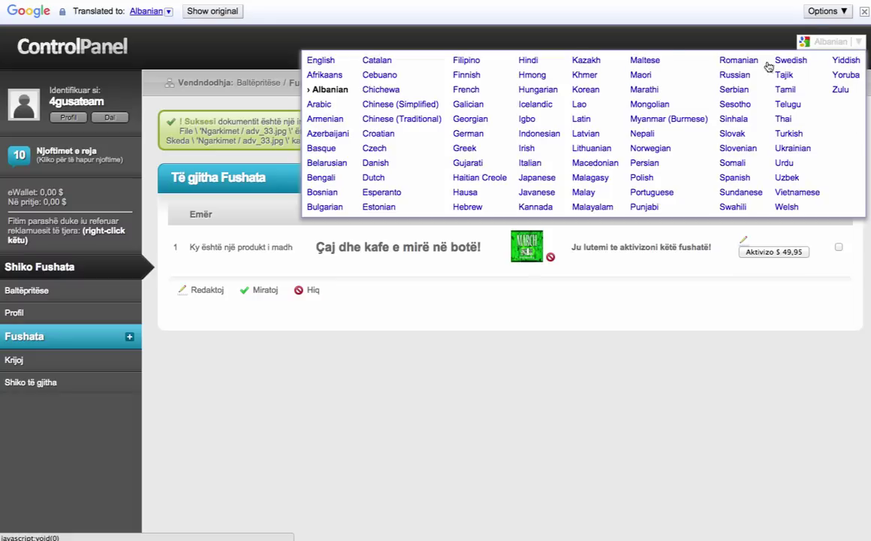
left_click(324, 105)
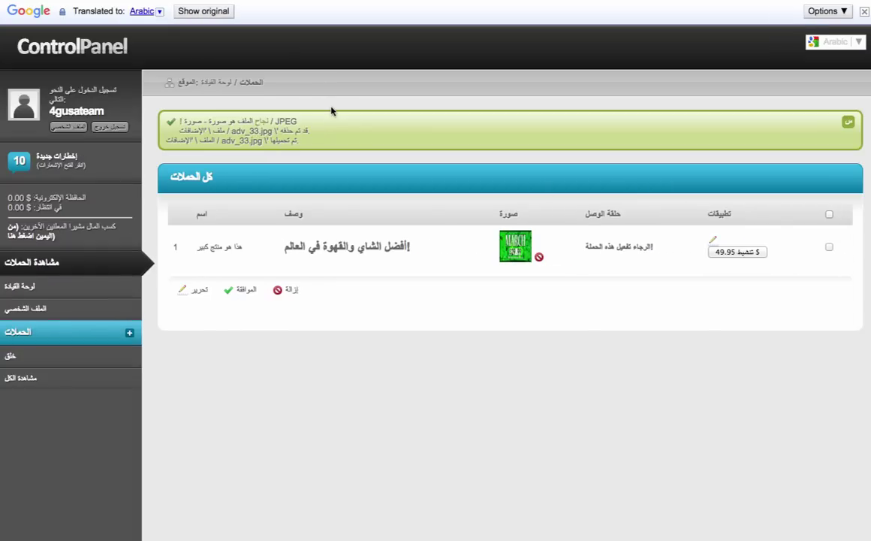